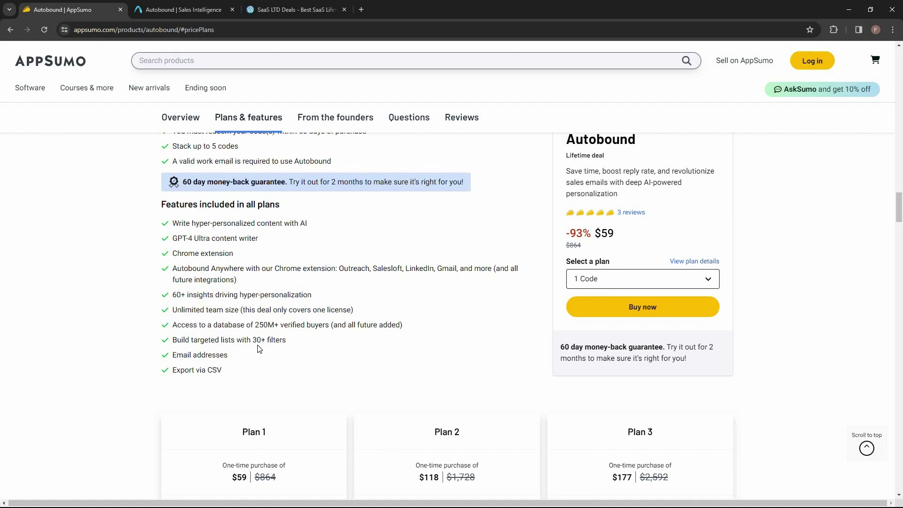
- Review Autobound's pricing plans and the founders' explanation of feature credit limits on its AppSumo deal page
scroll(529, 412, down, 3)
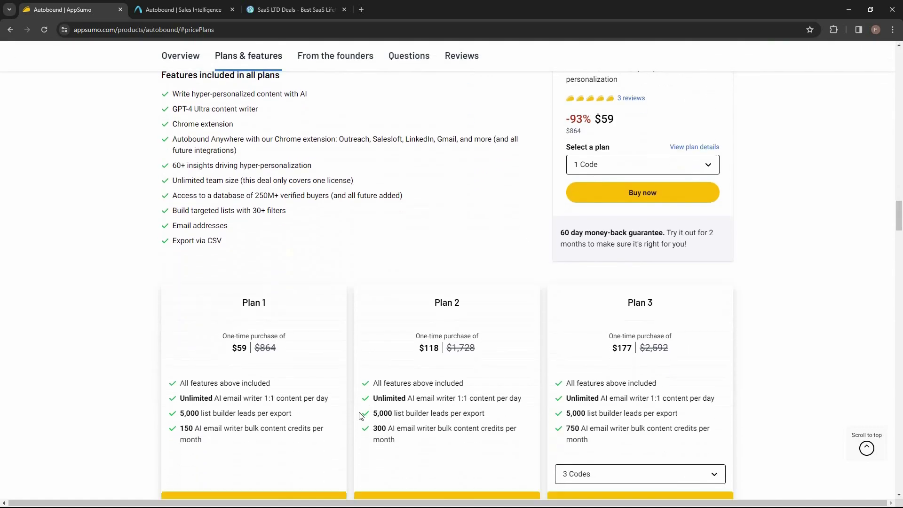
scroll(362, 415, down, 1)
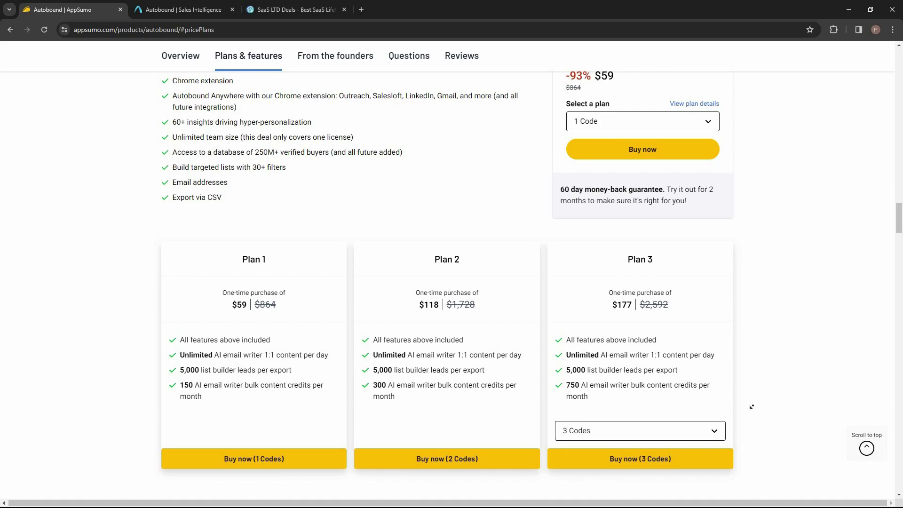
scroll(751, 405, down, 10)
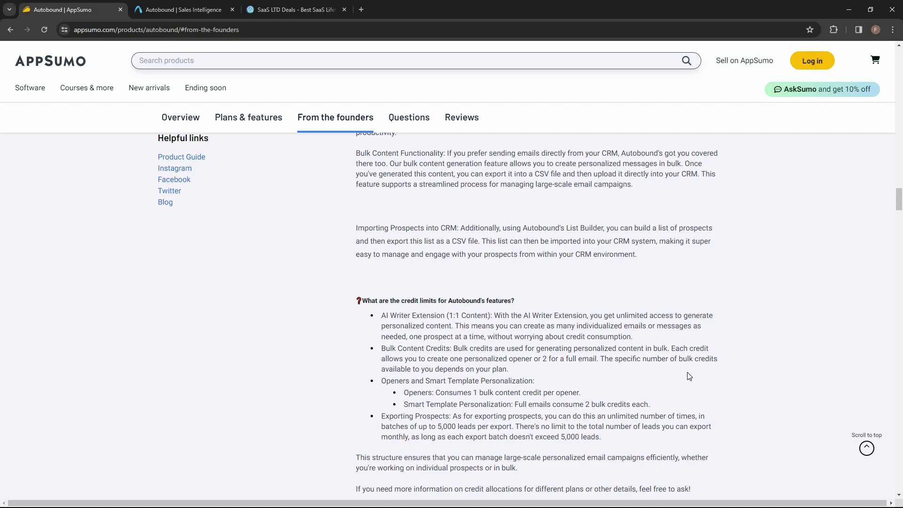
middle_click(329, 348)
click(339, 299)
scroll(339, 298, up, 12)
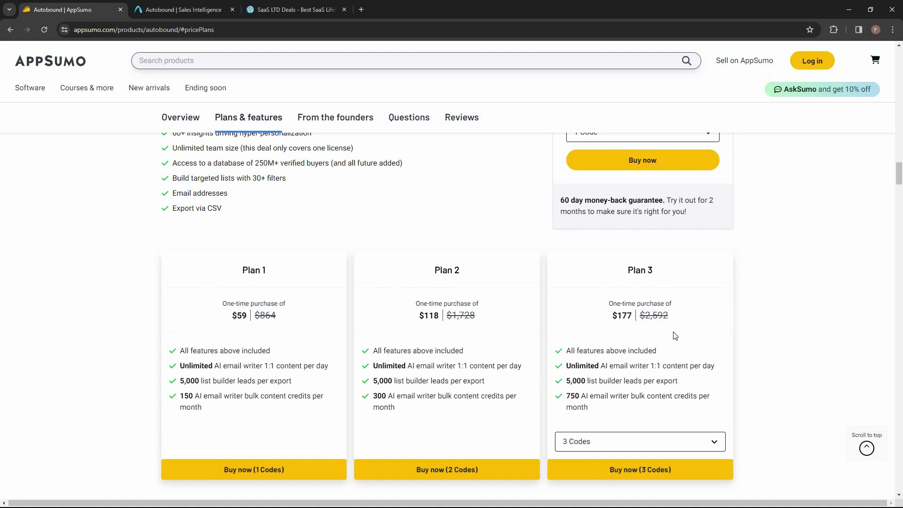
- Compare the higher plans by choosing 4 Codes and then 5 Codes for the third plan, and review the deal terms
click(588, 449)
click(587, 484)
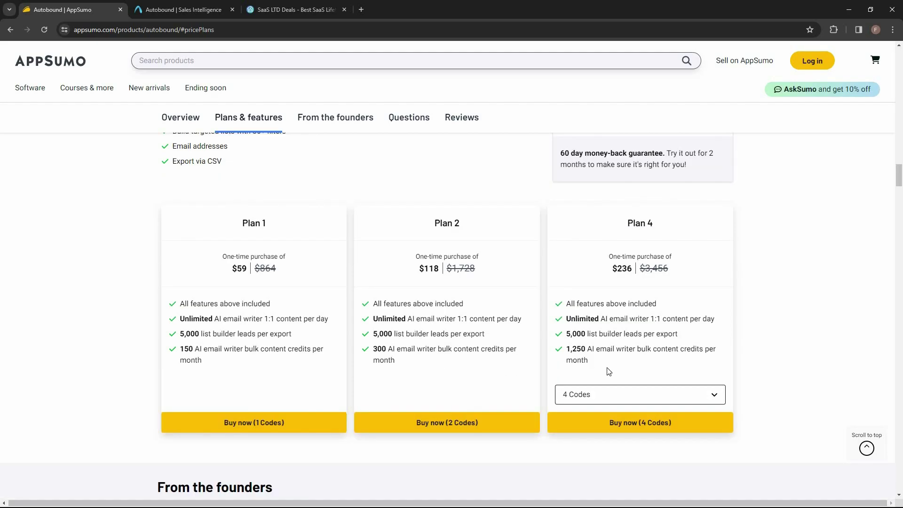
click(597, 395)
key(Down)
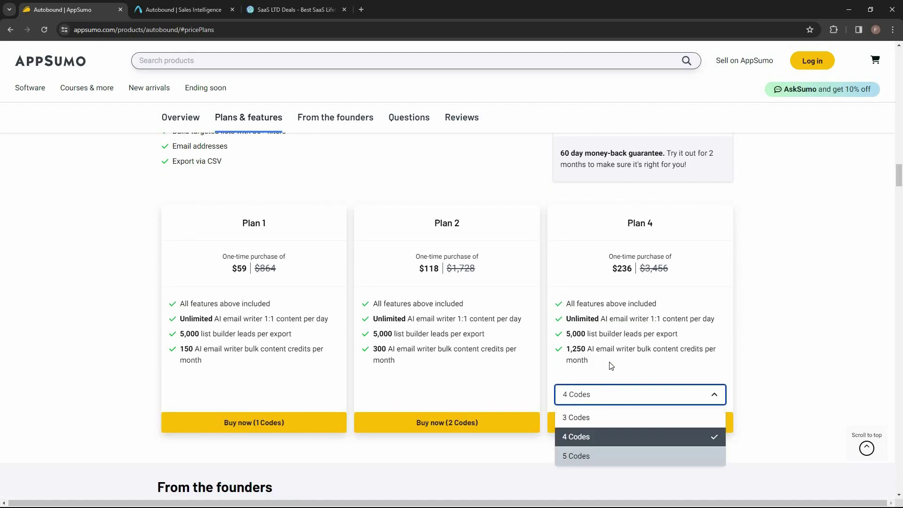
key(Return)
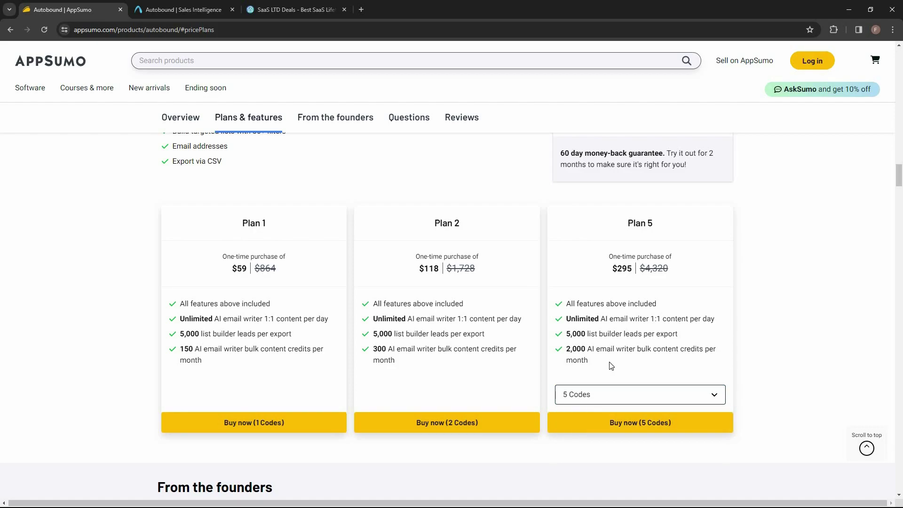
scroll(744, 173, up, 3)
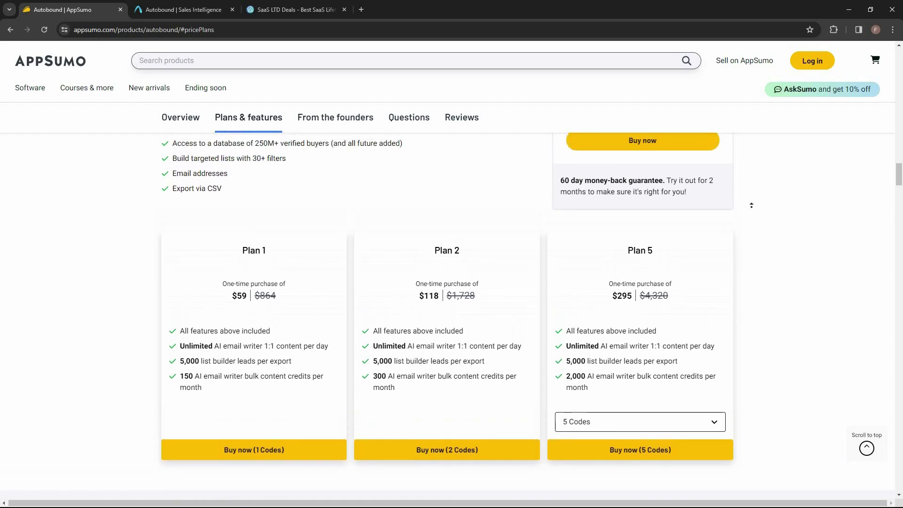
scroll(751, 206, up, 3)
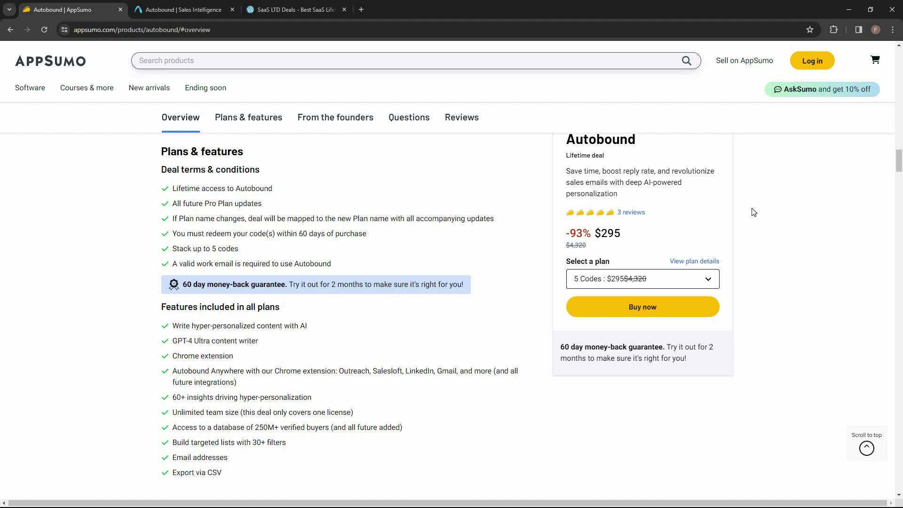
- Switch to the Autobound onboarding, review the three generated value proposition texts and continue to the offerings
key(ctrl+Tab)
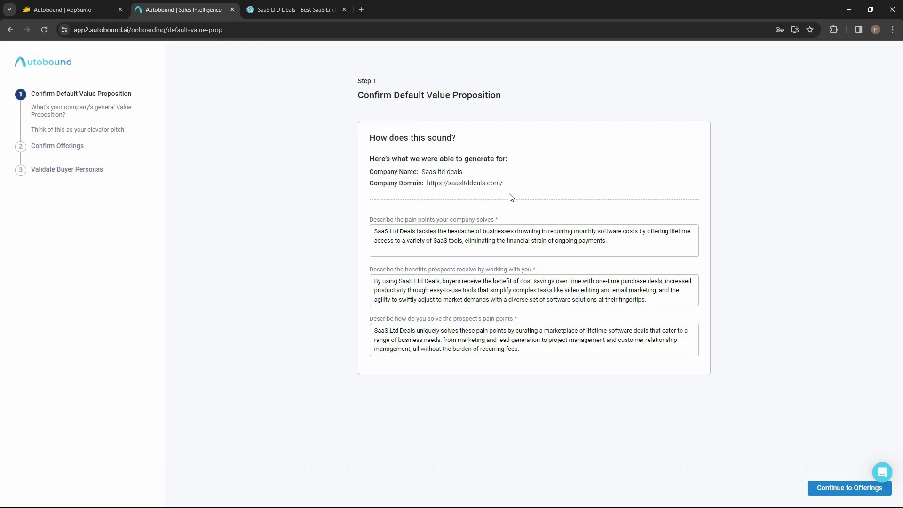
click(626, 242)
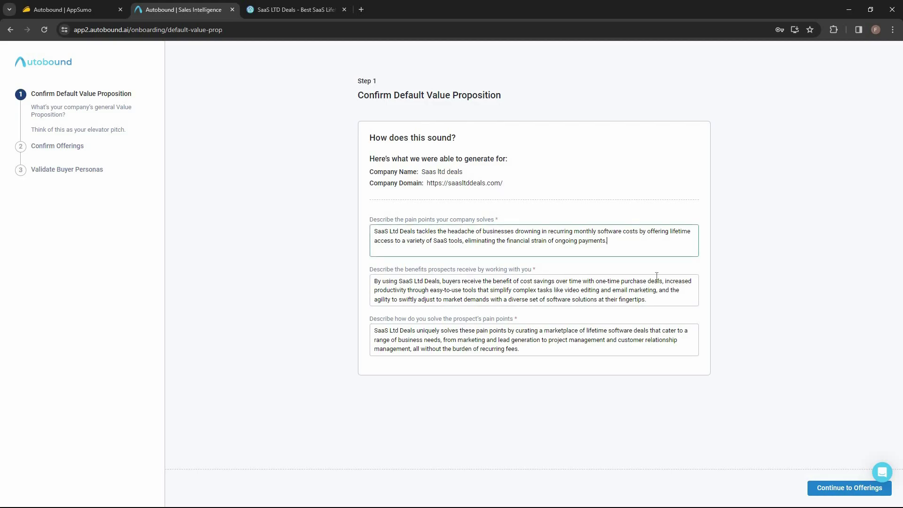
click(665, 300)
click(580, 349)
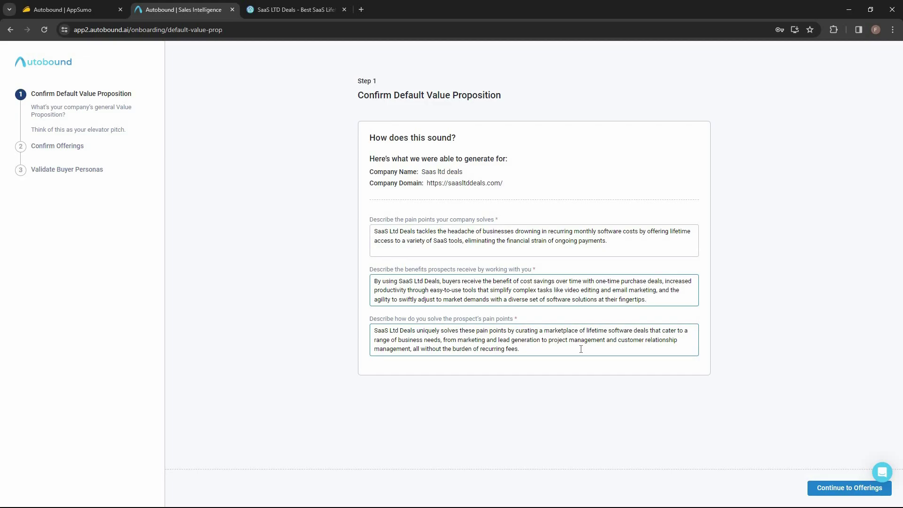
click(841, 490)
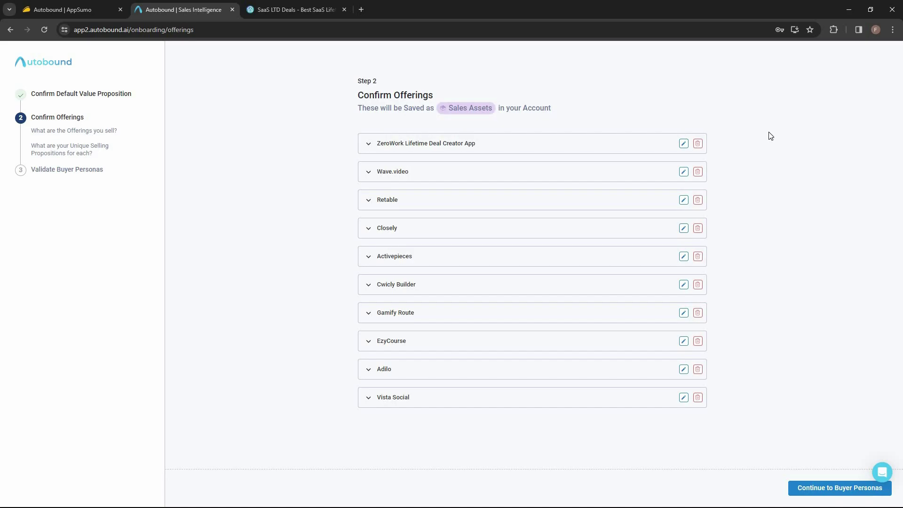
- Delete the ZeroWork, Activepieces, Cwicly Builder, Gamify Route, EzyCourse and Vista Social offerings, and continue to the buyer personas
click(281, 10)
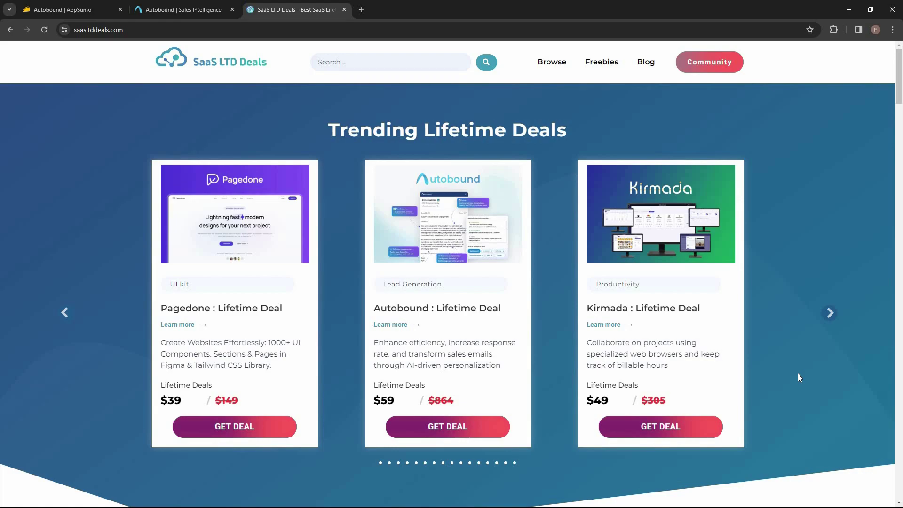
key(ctrl+shift+Tab)
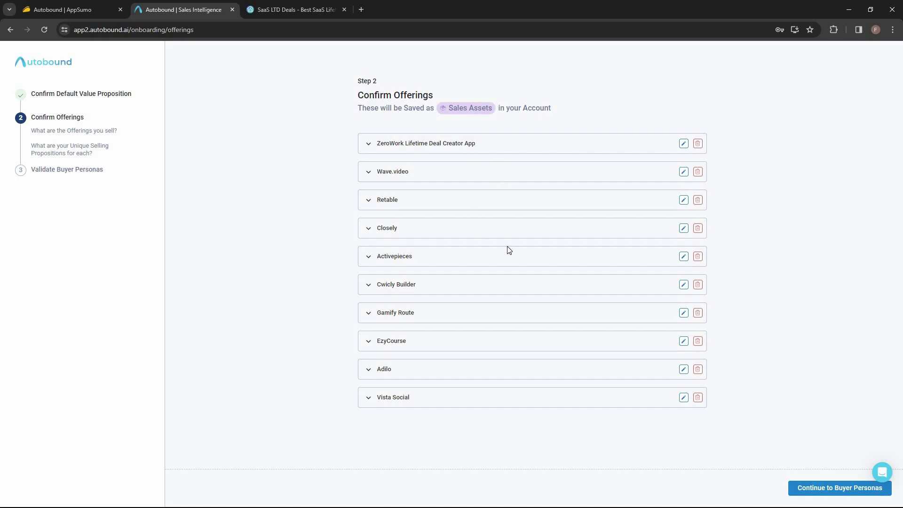
click(698, 145)
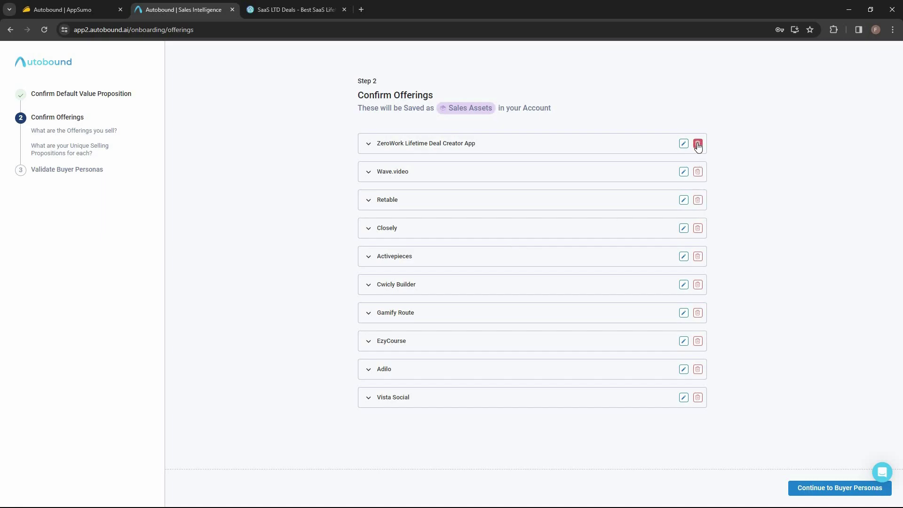
click(698, 228)
click(699, 254)
click(698, 230)
click(699, 253)
click(698, 254)
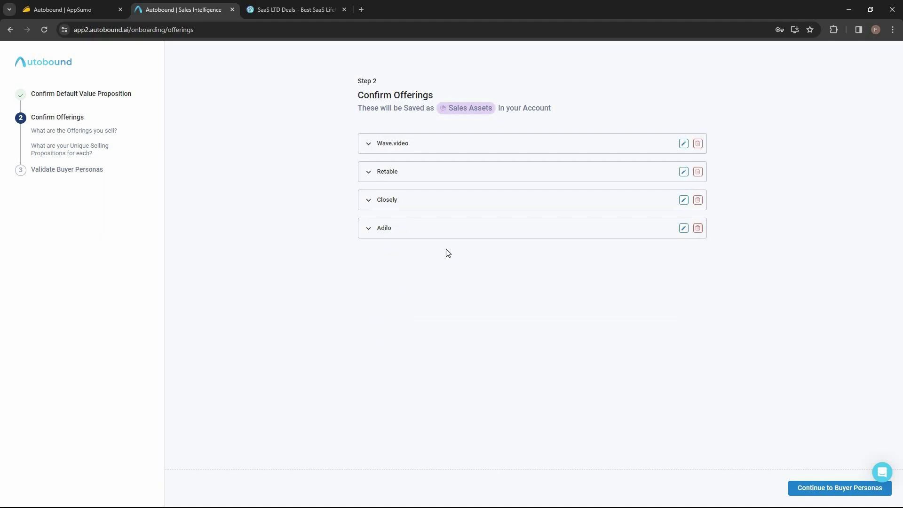
click(855, 493)
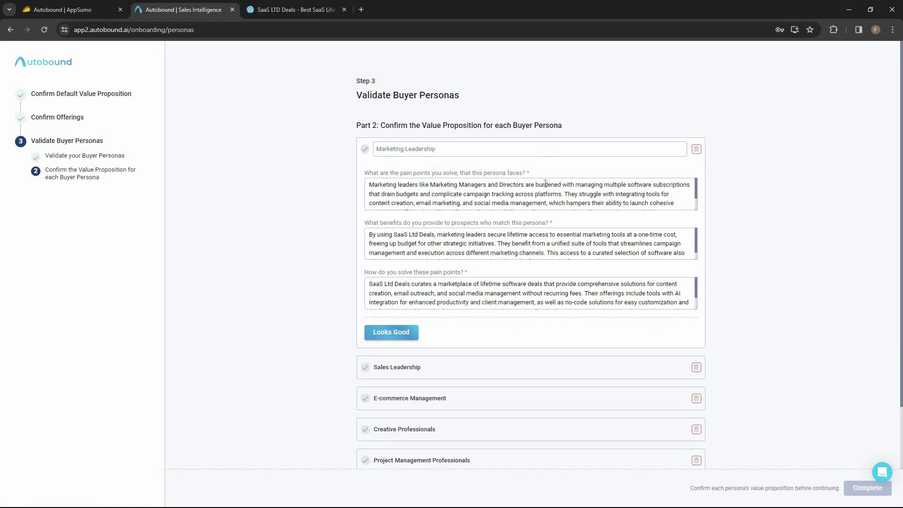
- Approve the value proposition of every buyer persona, from Marketing Leadership to IT and Technology Leadership, and complete the onboarding
click(383, 333)
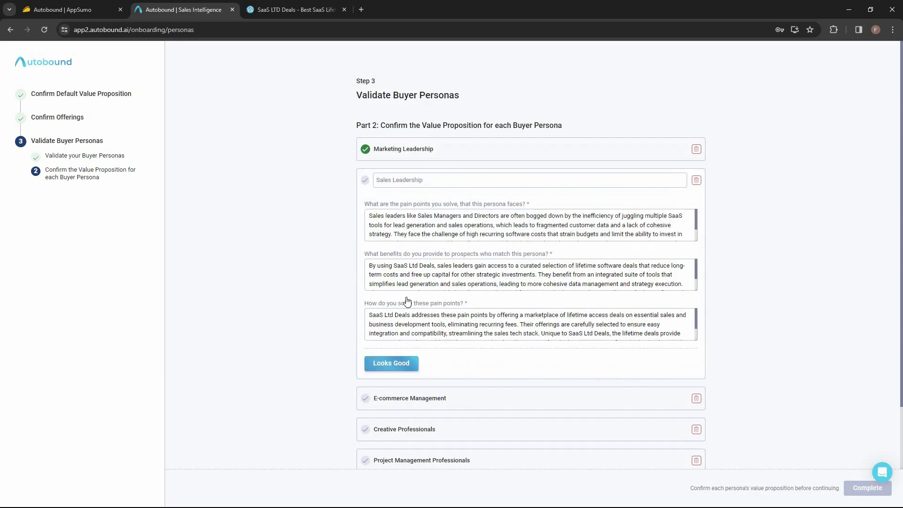
scroll(413, 303, down, 2)
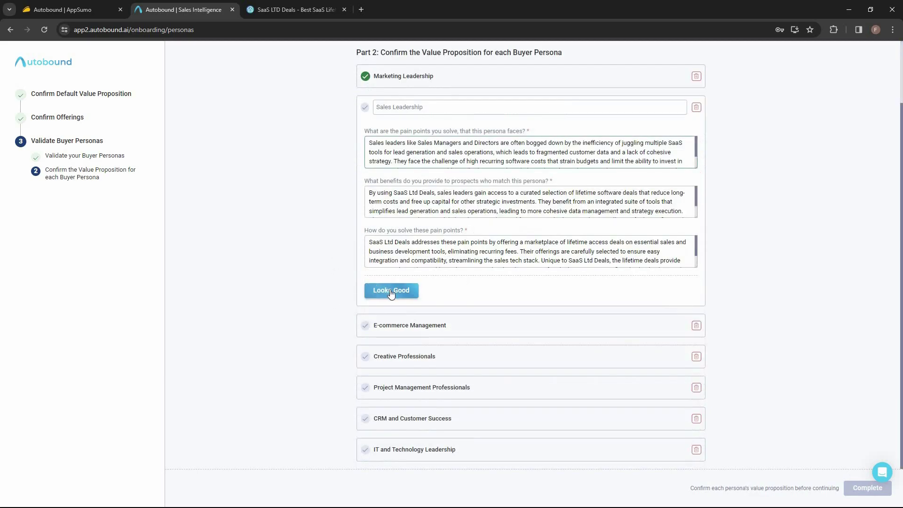
click(397, 320)
click(398, 346)
click(401, 388)
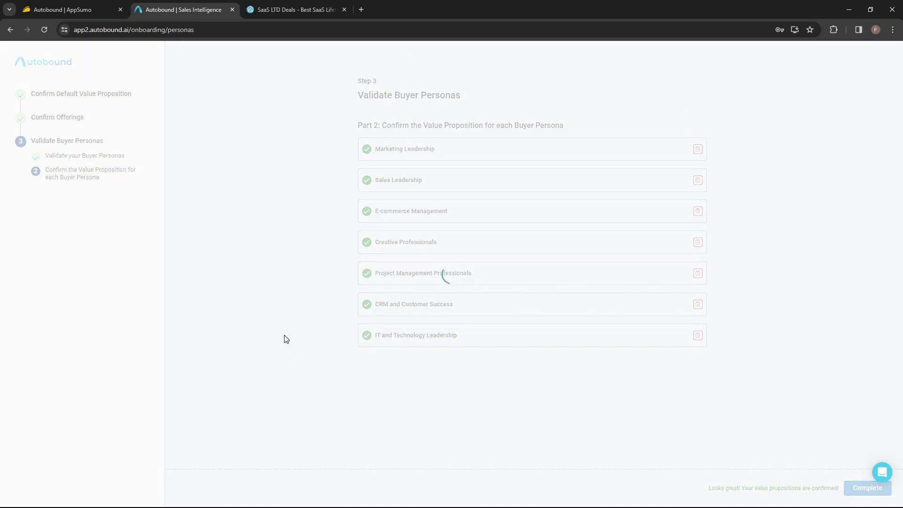
click(464, 389)
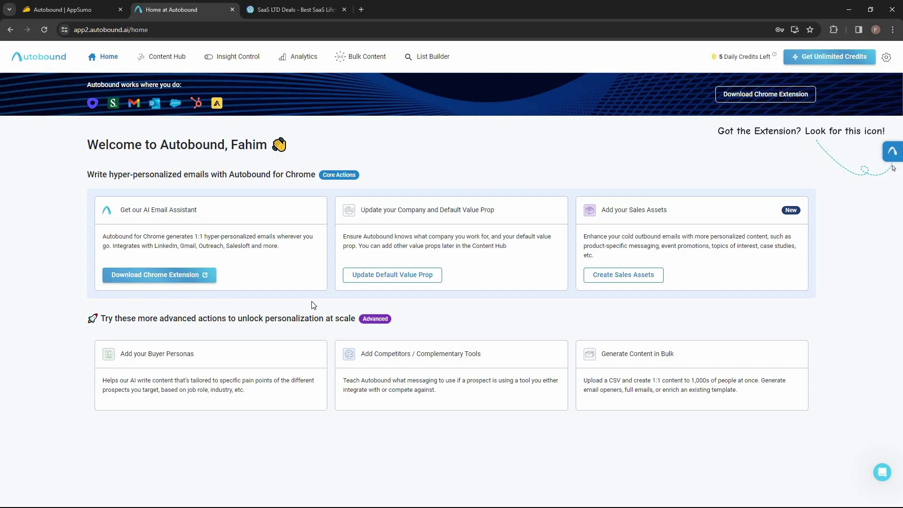
- Install the Autobound (ChatGPT for sales emails) Chrome extension and pin it in the browser
click(173, 280)
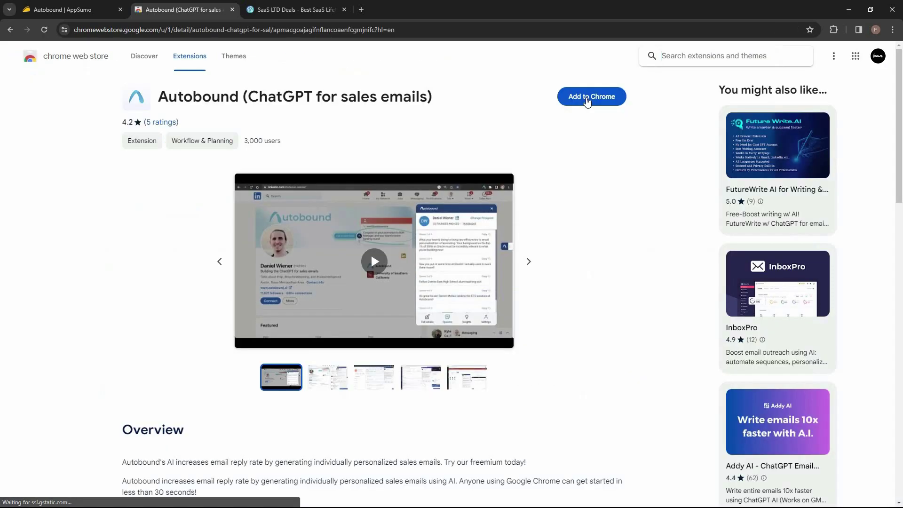
click(591, 95)
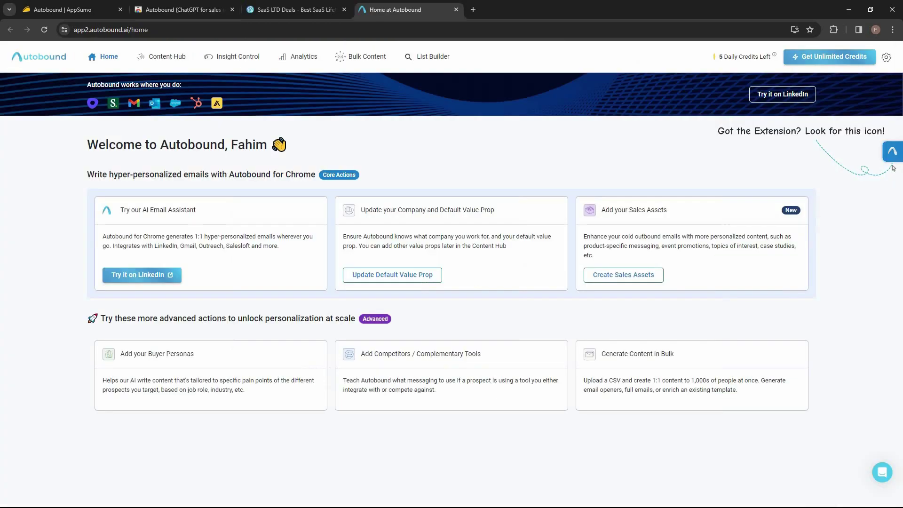
click(832, 30)
click(801, 104)
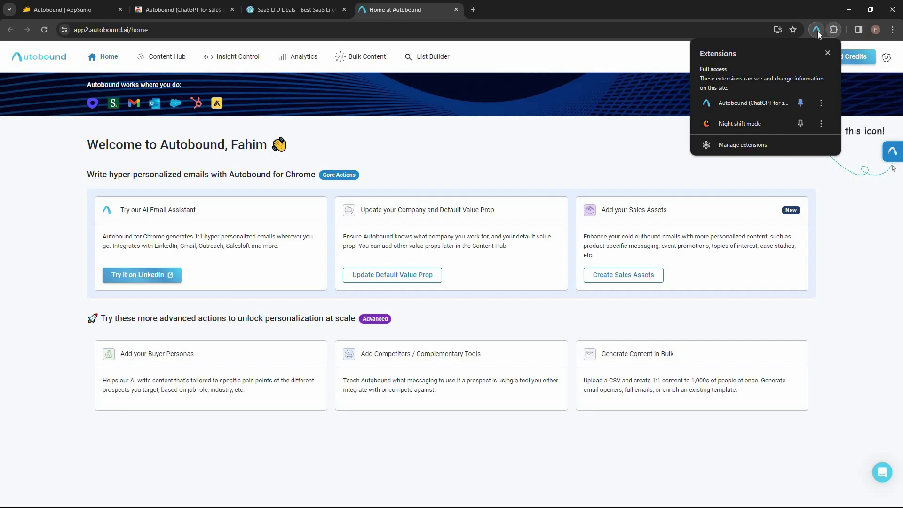
key(Escape)
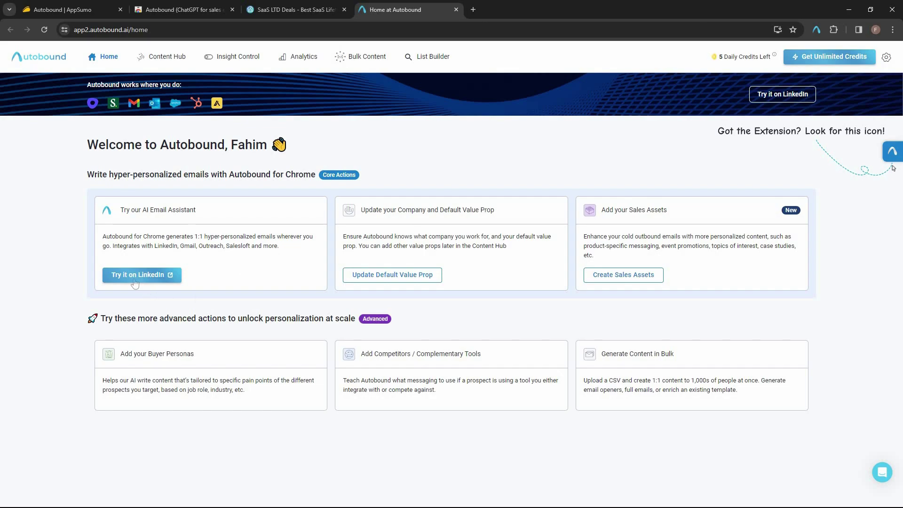
- Try the AI email assistant on LinkedIn and look through the sample prospect's profile
click(149, 274)
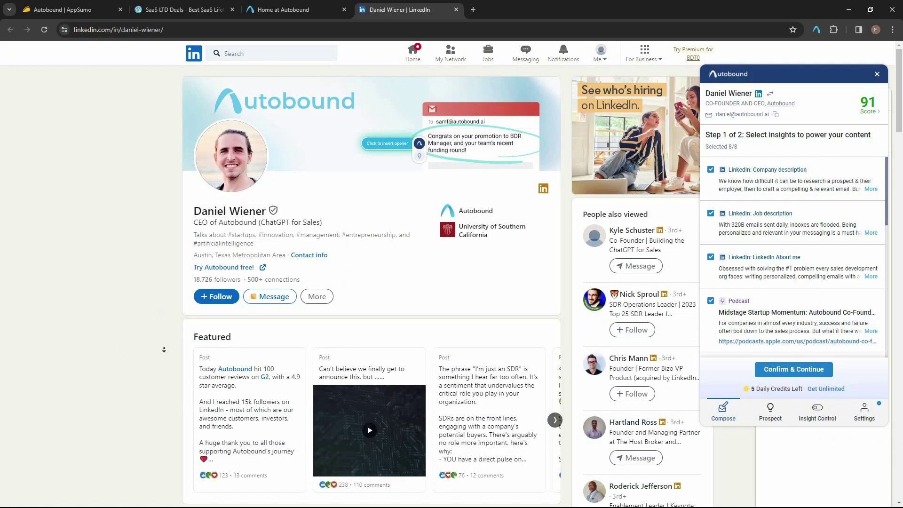
scroll(163, 346, down, 8)
scroll(150, 236, up, 3)
scroll(383, 266, up, 5)
- Review the prospect insights suggested by the extension and confirm the preselected ones to continue to content customization
scroll(887, 231, down, 2)
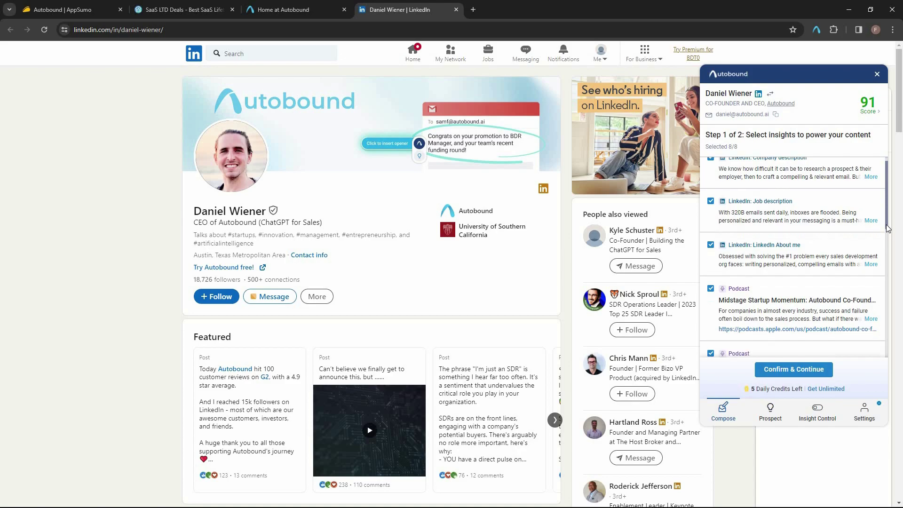
scroll(888, 249, down, 4)
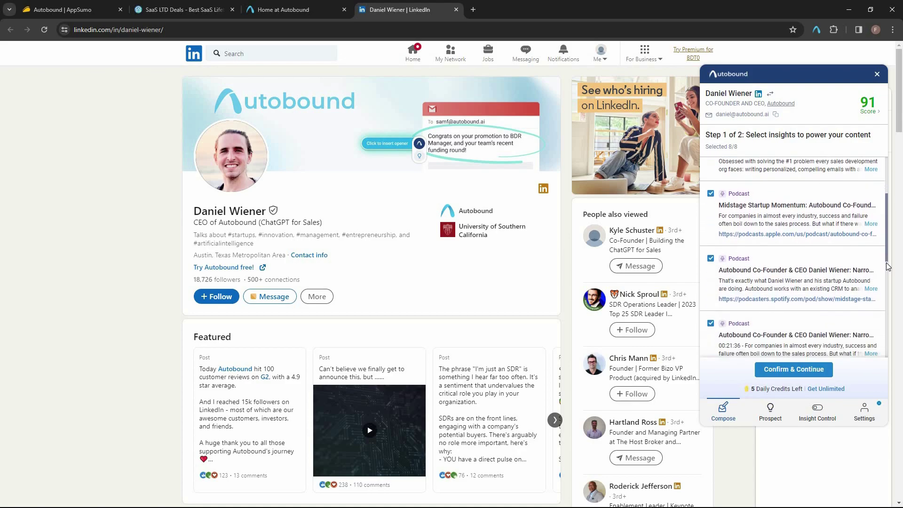
scroll(886, 307, down, 10)
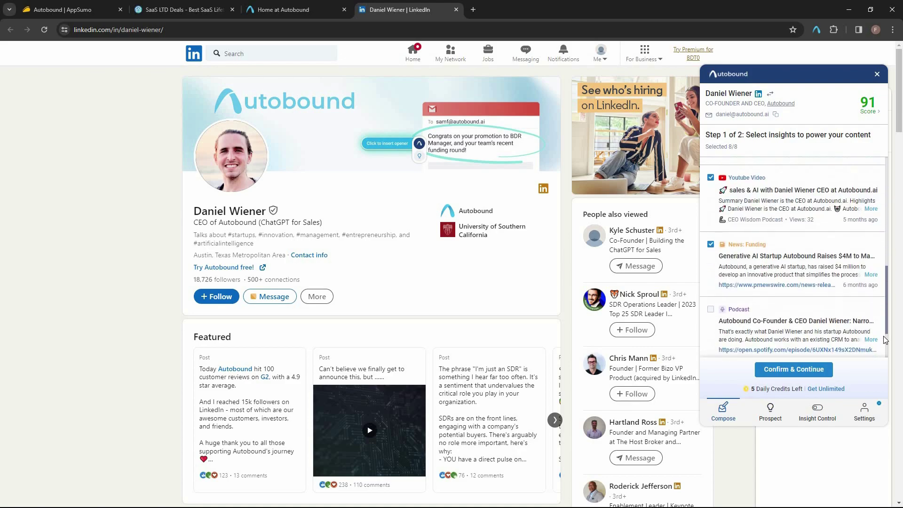
scroll(884, 350, down, 1)
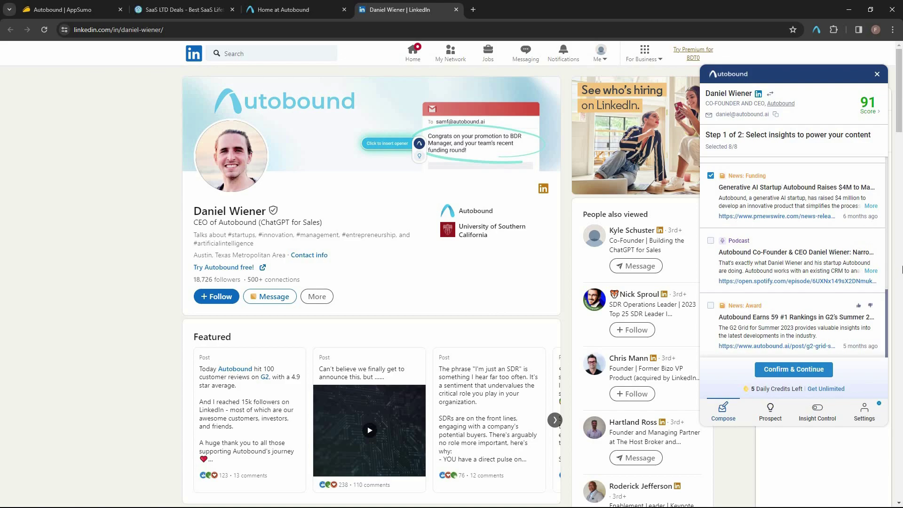
drag(888, 296, 887, 265)
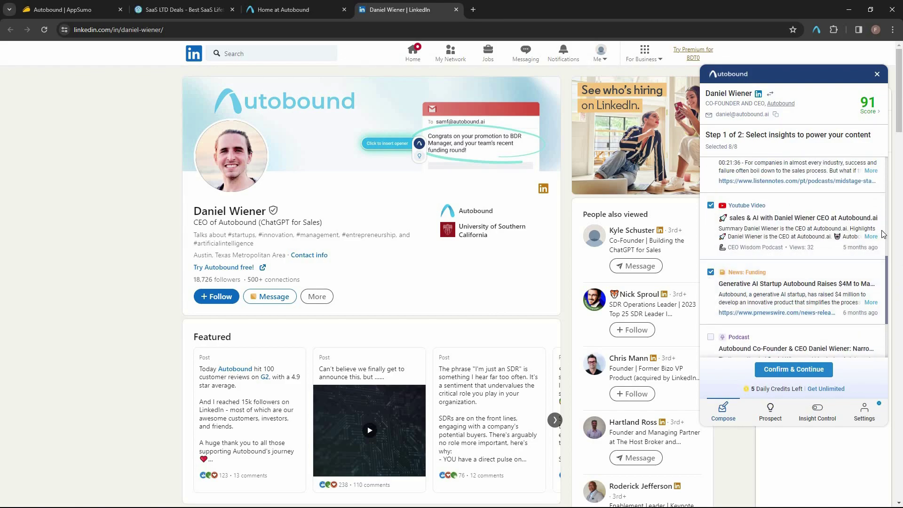
scroll(880, 188, up, 3)
scroll(881, 188, up, 3)
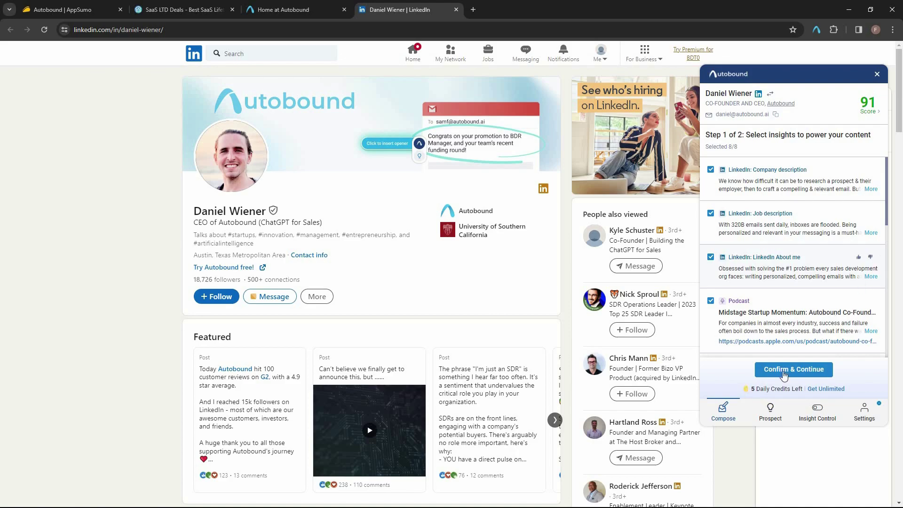
click(782, 374)
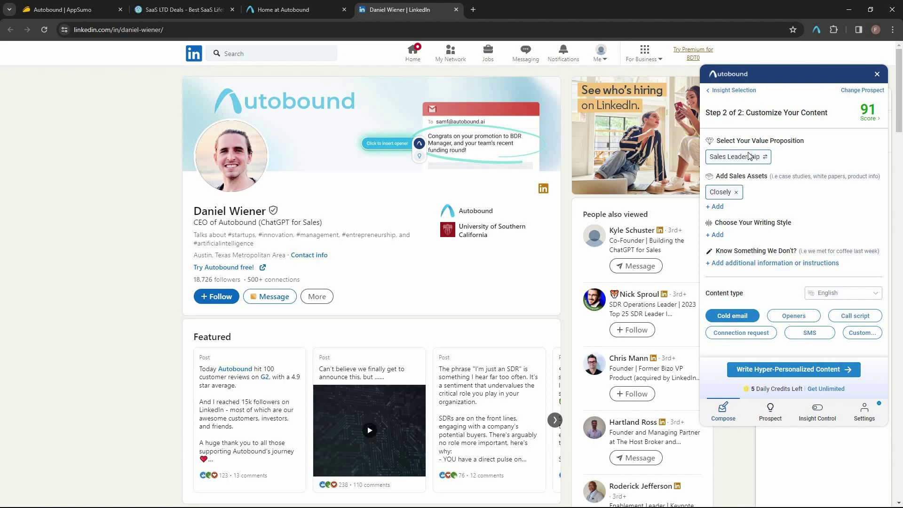
- Look through the available value propositions for the content and settle on Sales Leadership
click(760, 156)
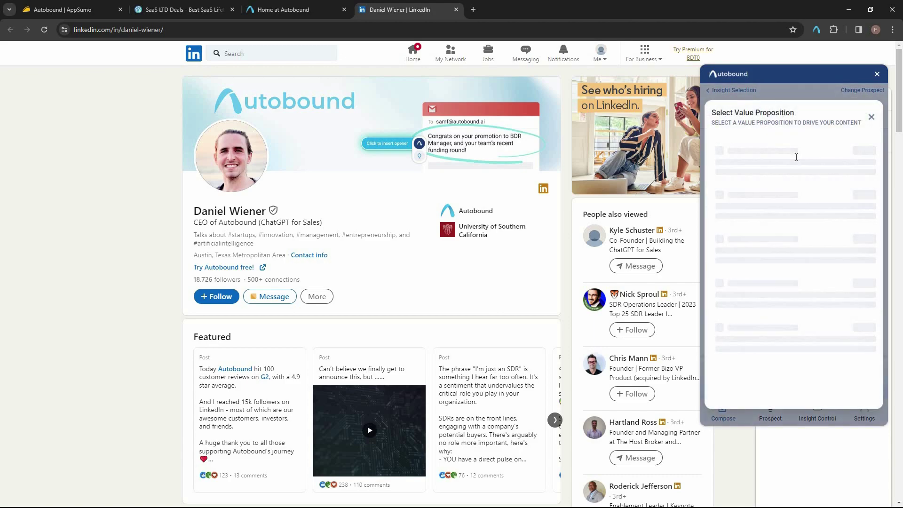
scroll(839, 203, down, 2)
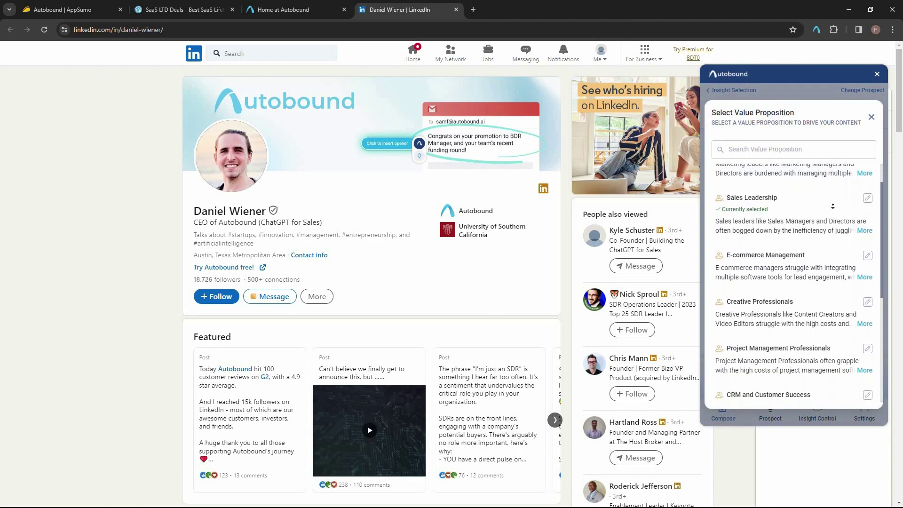
scroll(832, 206, down, 4)
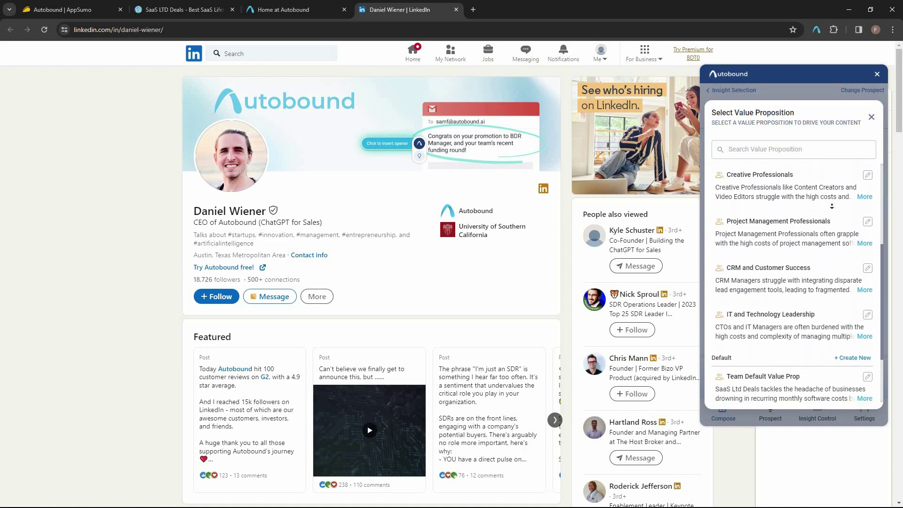
click(749, 178)
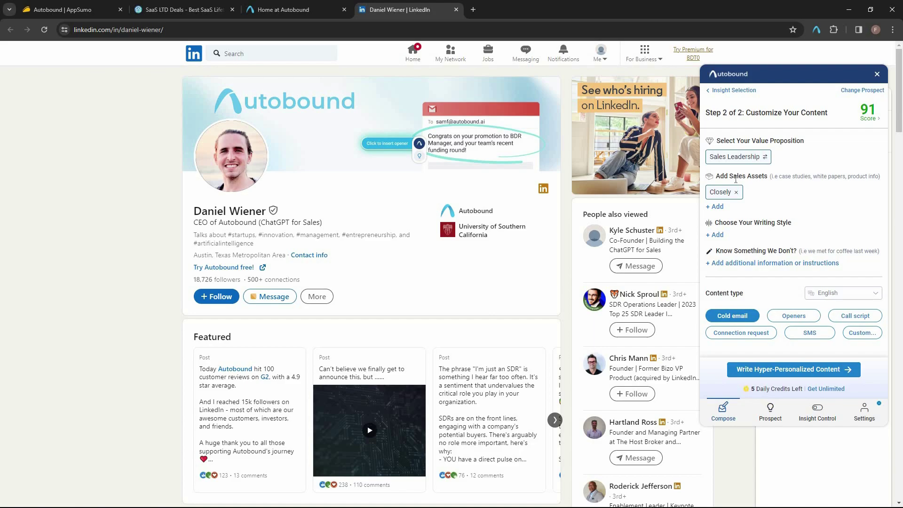
- Replace the Closely sales asset with Wave.video
click(729, 198)
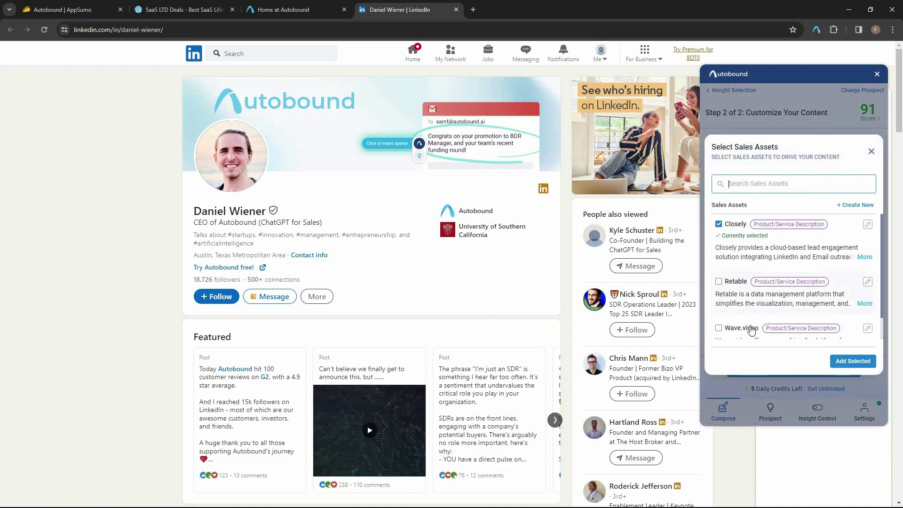
scroll(776, 296, down, 1)
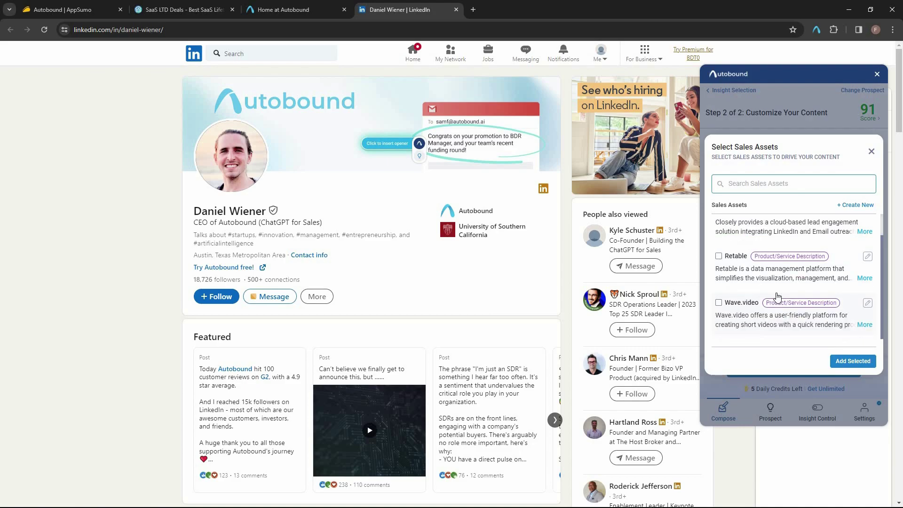
scroll(777, 297, up, 1)
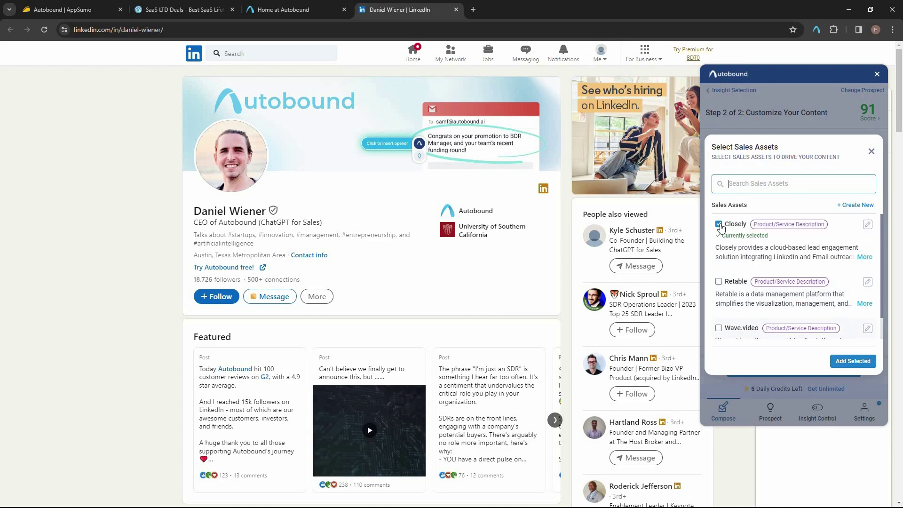
click(719, 224)
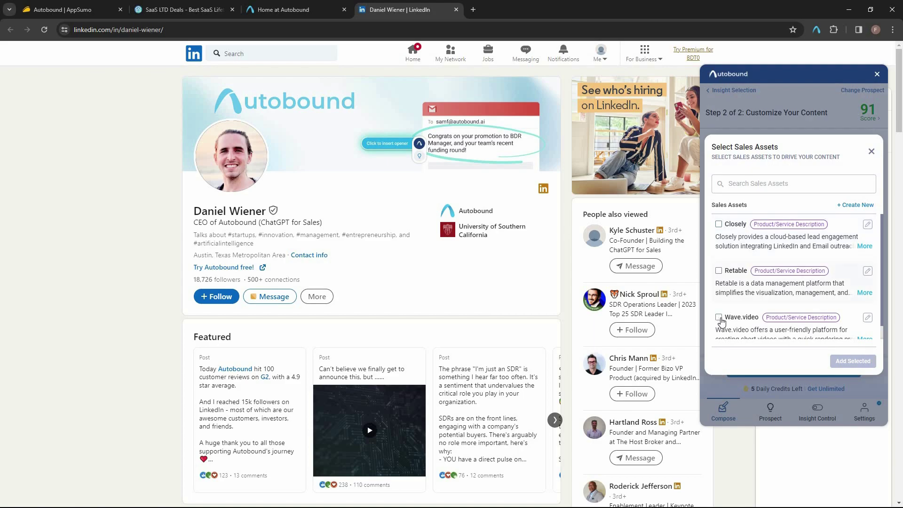
click(719, 318)
click(842, 361)
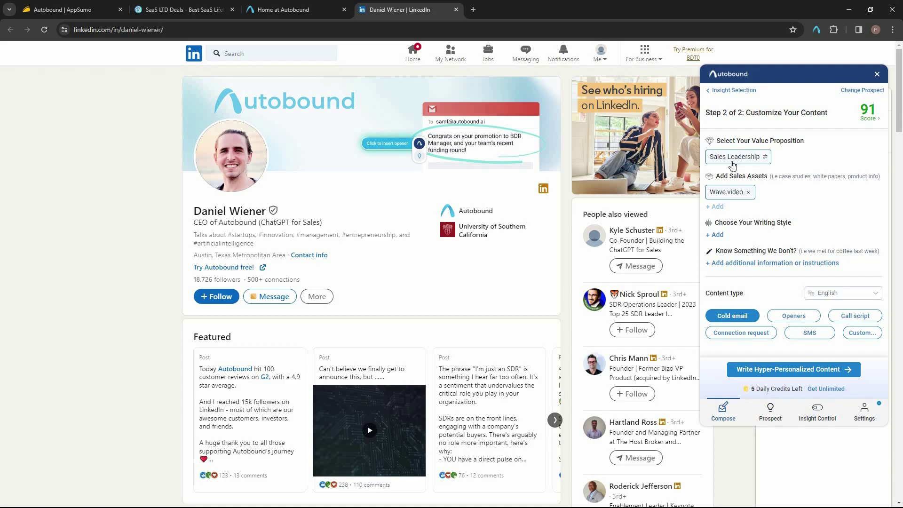
- Look through the available writing styles and read the full description of the Data driven style
click(718, 236)
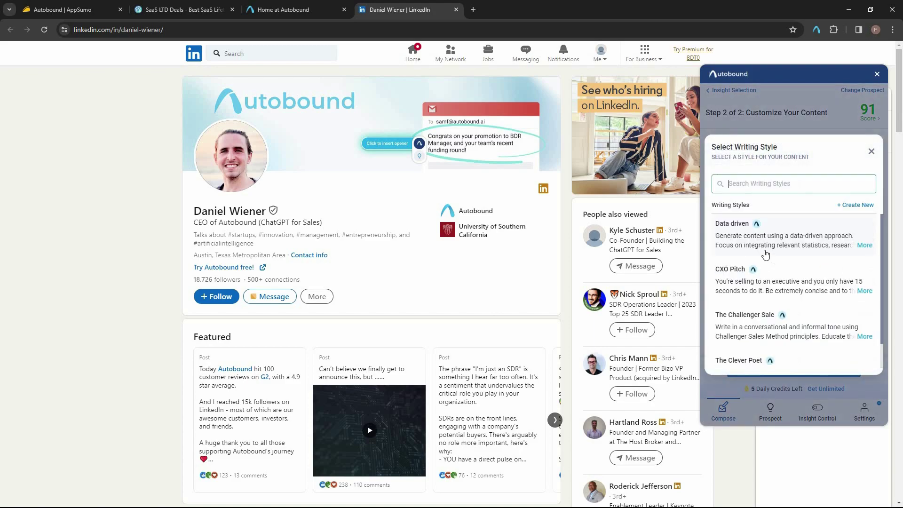
click(863, 245)
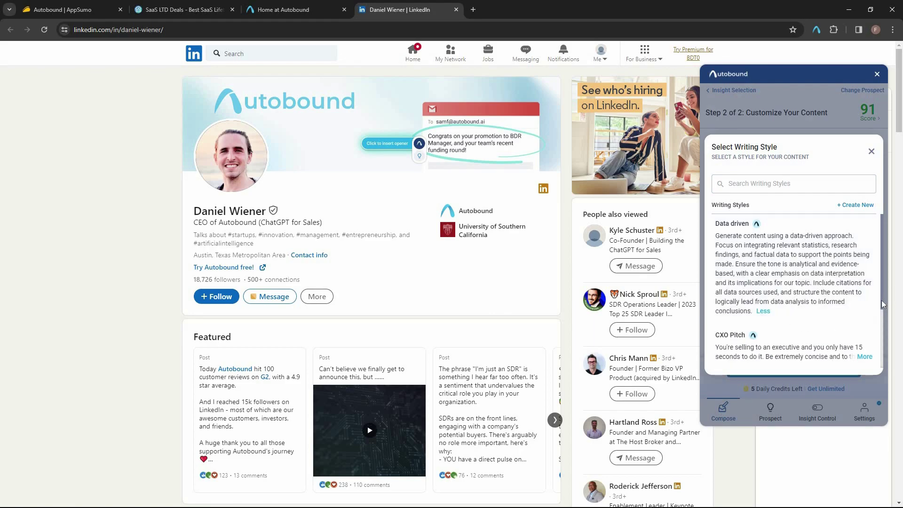
scroll(884, 301, down, 3)
scroll(884, 286, up, 3)
click(739, 237)
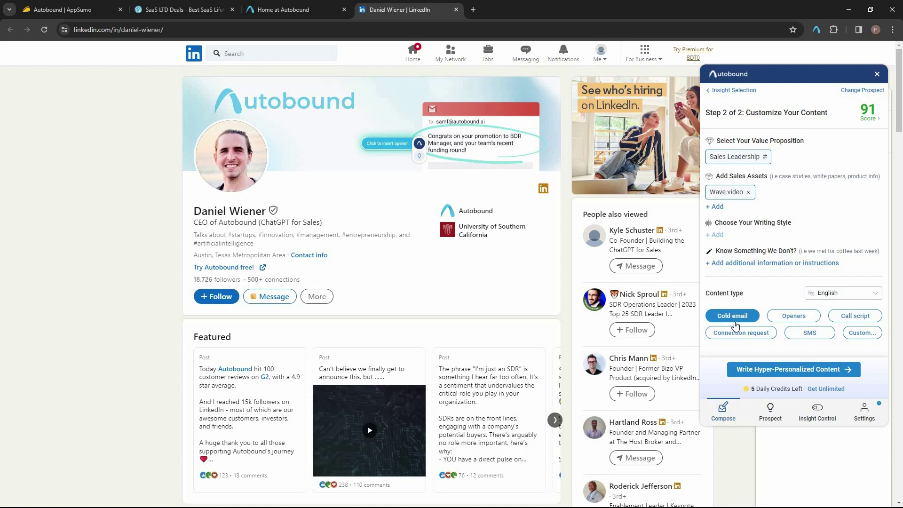
- Try other content types, including call script, connection request and custom, and return to Cold email
click(785, 323)
click(855, 319)
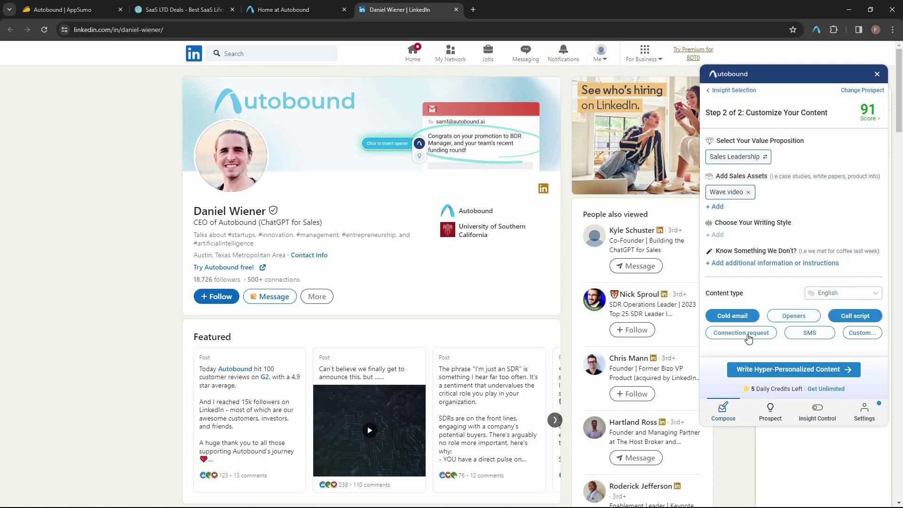
click(748, 335)
click(855, 332)
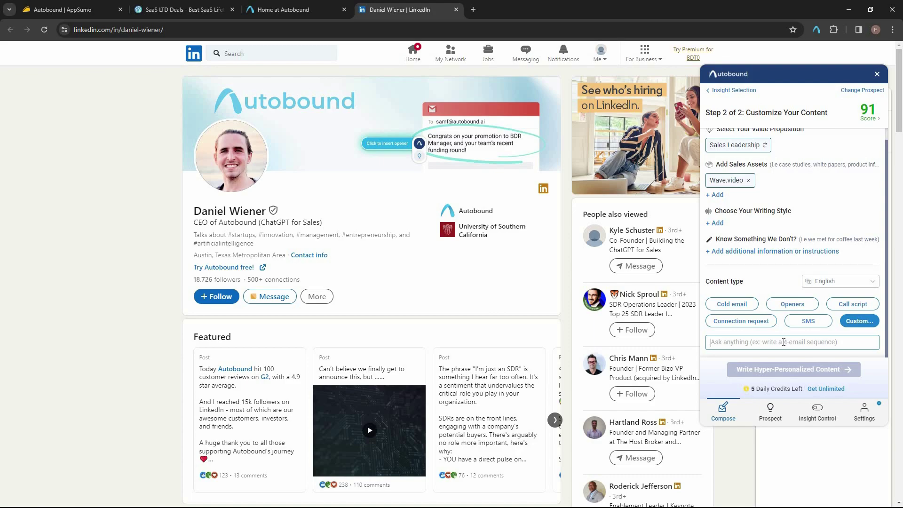
click(744, 307)
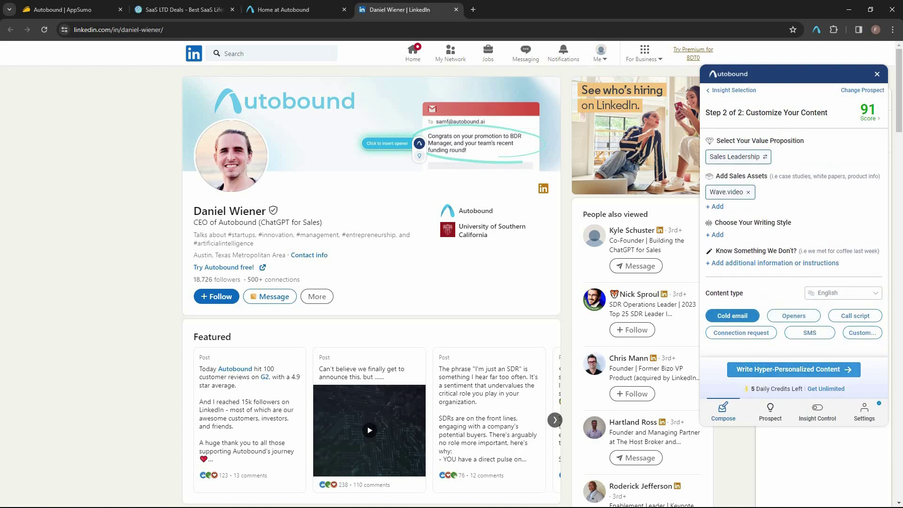
- Generate the hyper-personalized cold email and read through the suggested versions
click(794, 370)
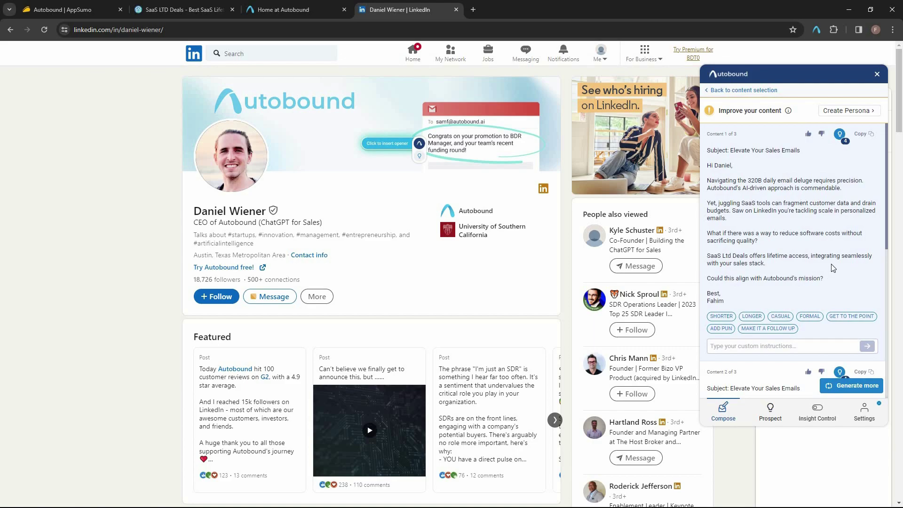
scroll(841, 242, down, 2)
scroll(842, 265, down, 2)
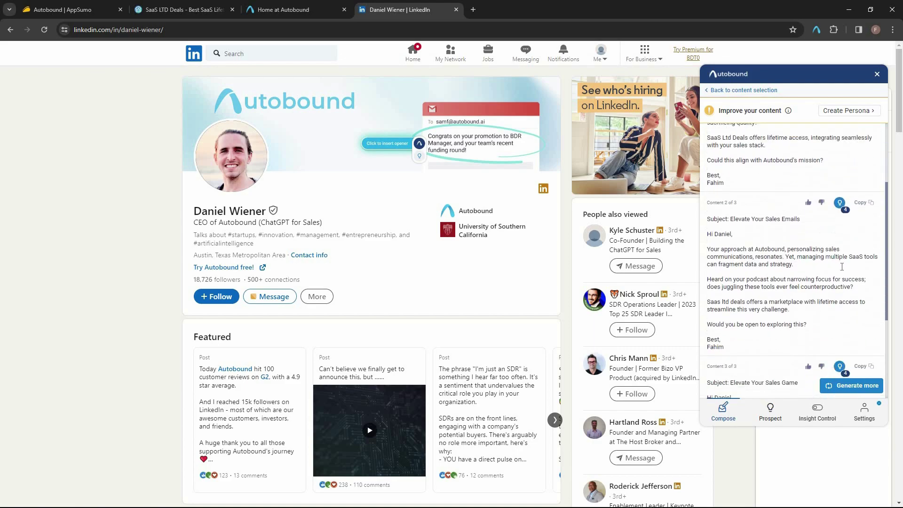
scroll(852, 344, down, 3)
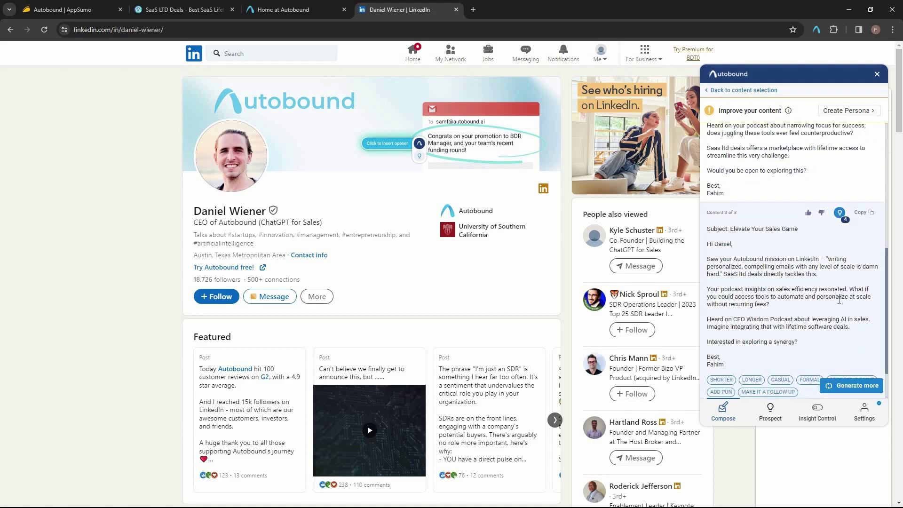
- Examine the insights used to generate the third and the second email version
click(839, 212)
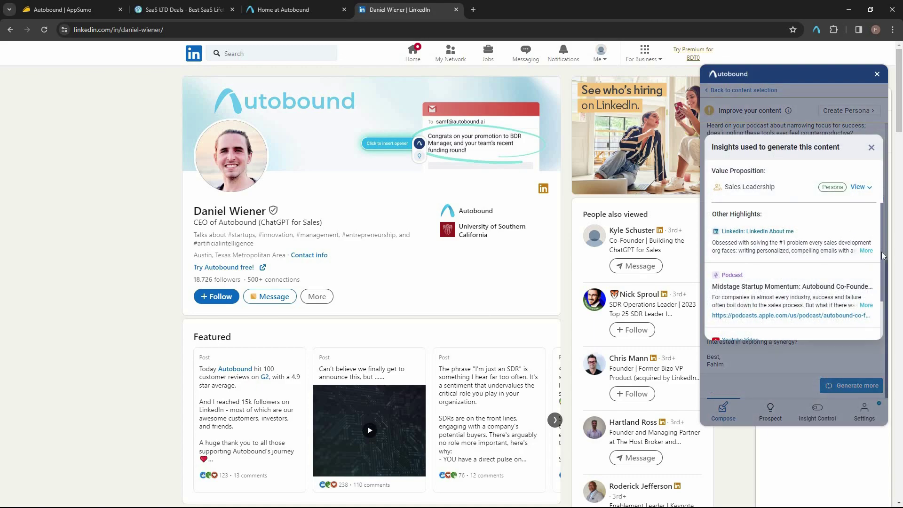
click(871, 147)
scroll(842, 197, down, 3)
scroll(842, 196, down, 2)
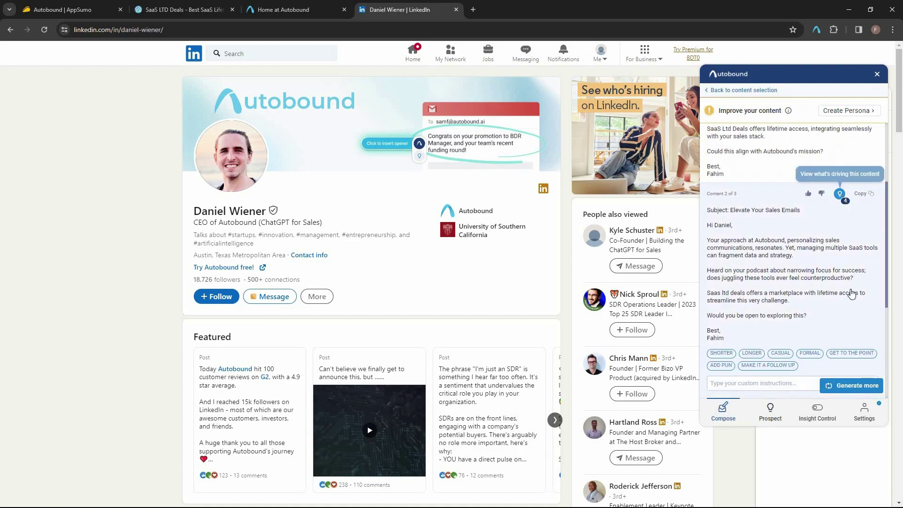
click(841, 193)
scroll(848, 308, down, 1)
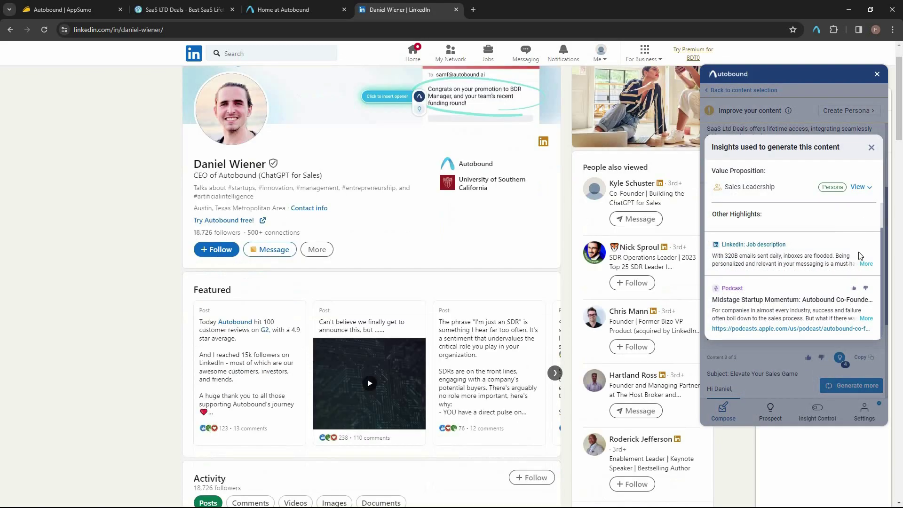
click(871, 147)
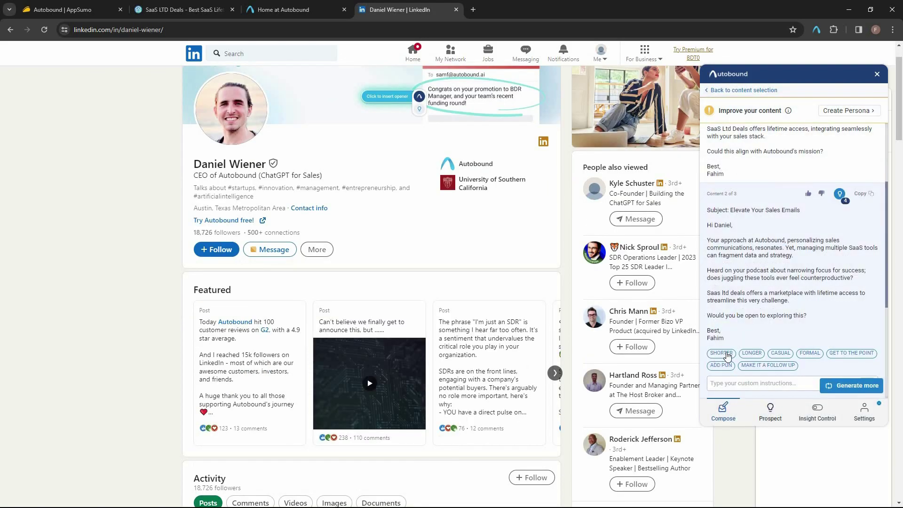
- Open the persona form for improving the content, continue past its prefilled value proposition and return to content customization
click(780, 354)
click(808, 353)
click(848, 111)
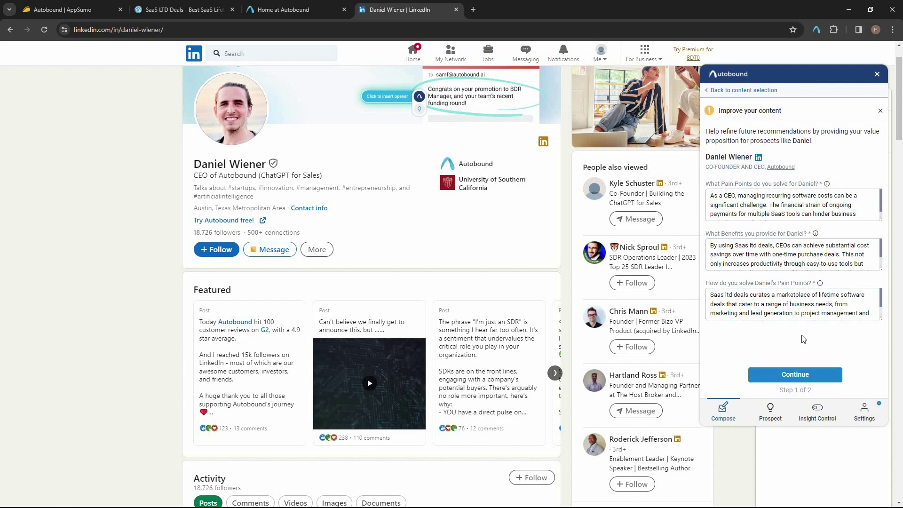
click(795, 374)
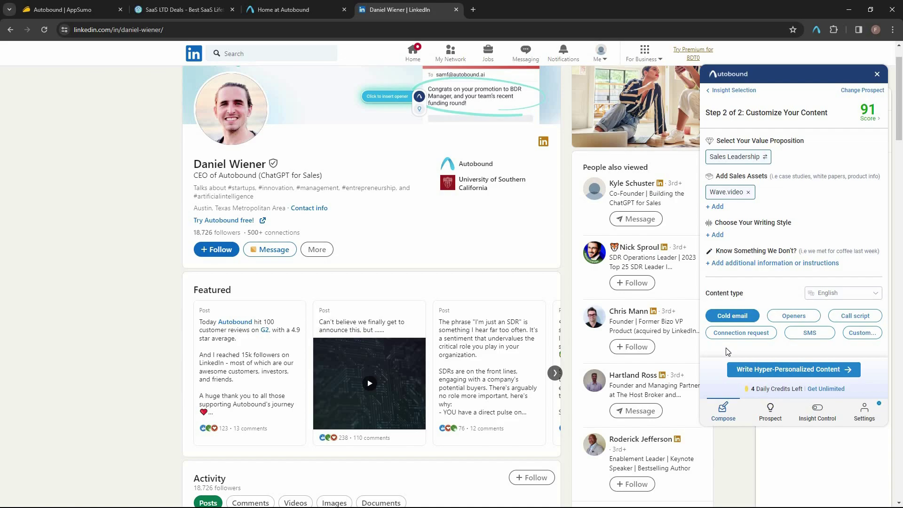
- Look through the prospect's insights in the overview, news, podcasts, YouTube and case studies categories
click(770, 413)
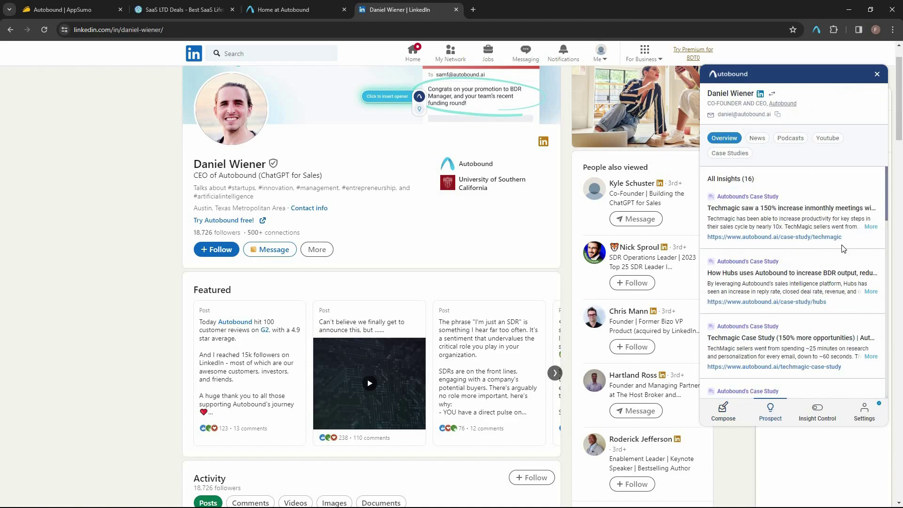
scroll(848, 271, down, 3)
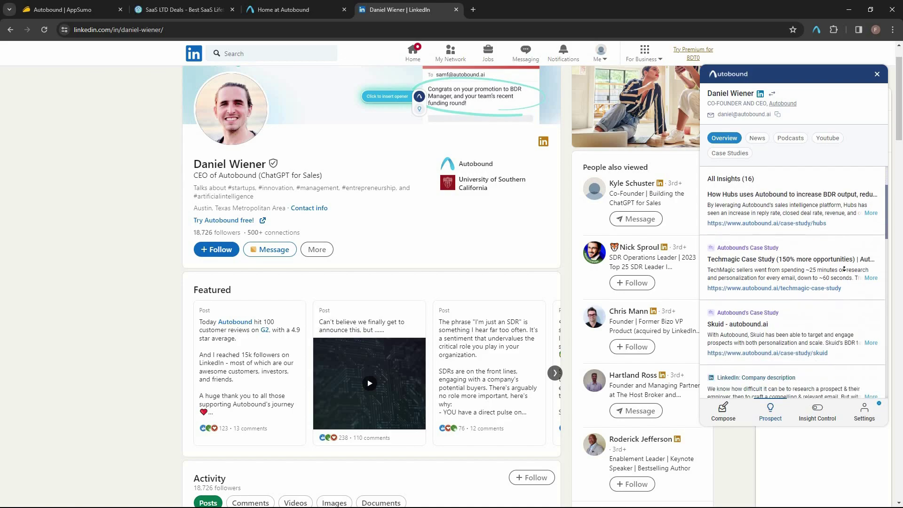
click(757, 139)
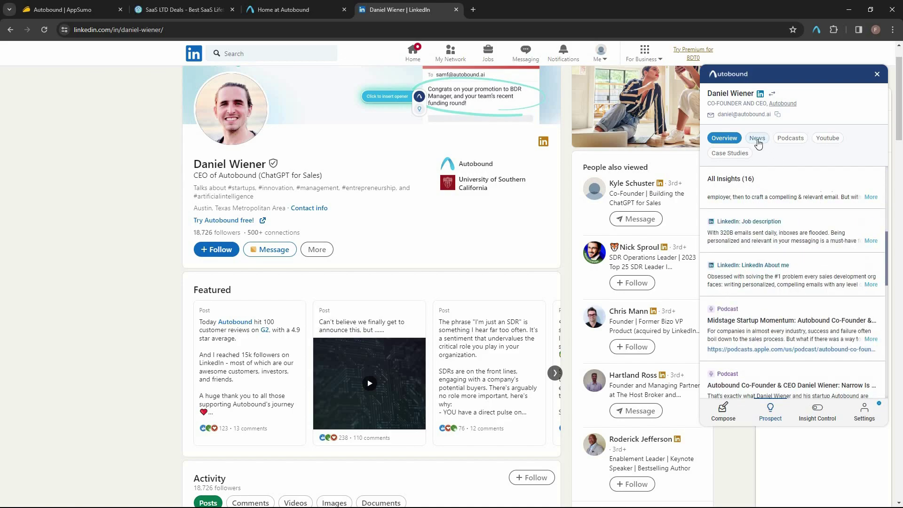
click(791, 138)
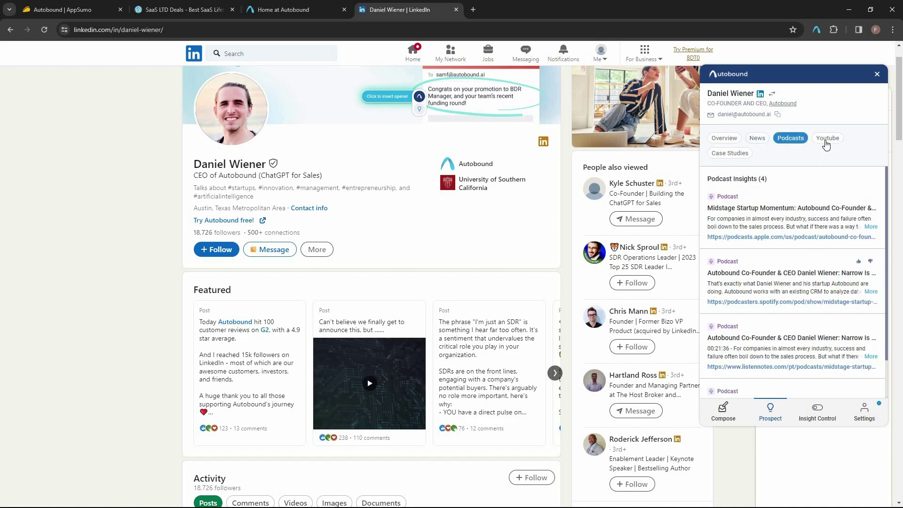
click(827, 139)
click(730, 153)
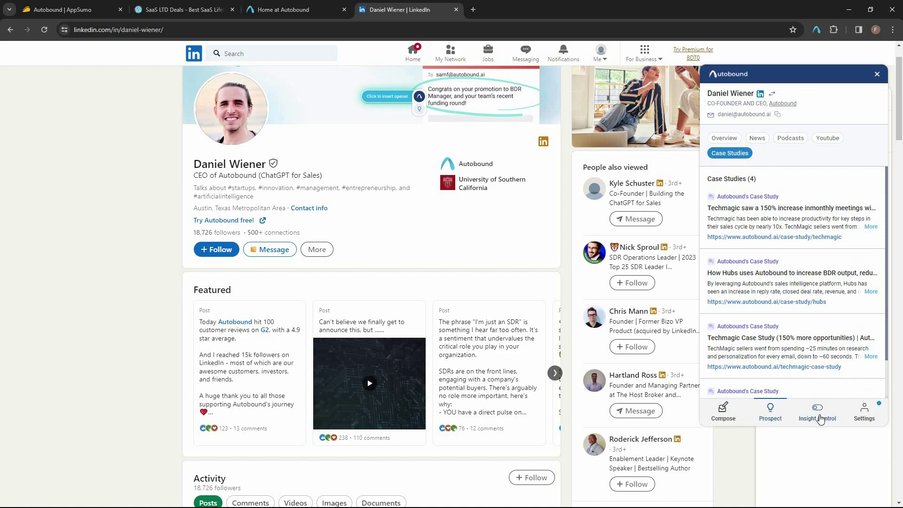
- Look through the insight list in Autobound's Insight Control and view the team analytics overview
click(818, 417)
scroll(573, 355, down, 6)
scroll(573, 355, down, 2)
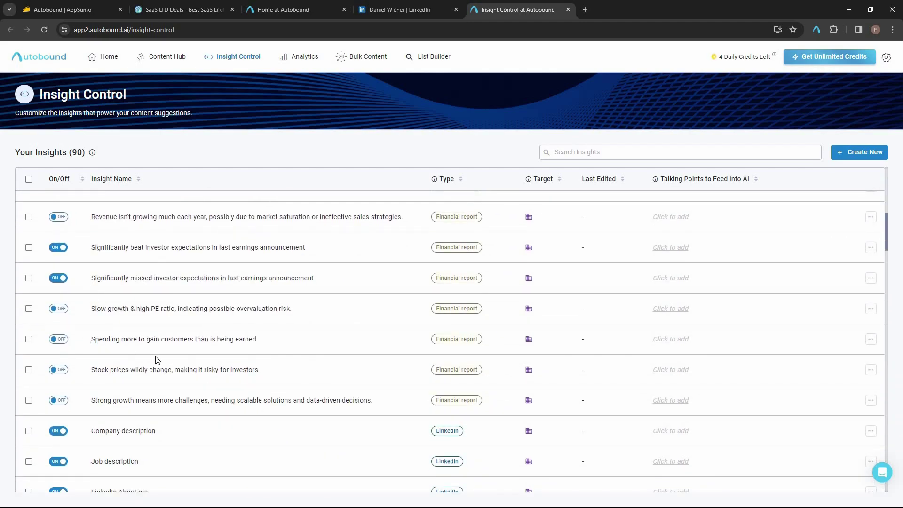
scroll(208, 386, down, 2)
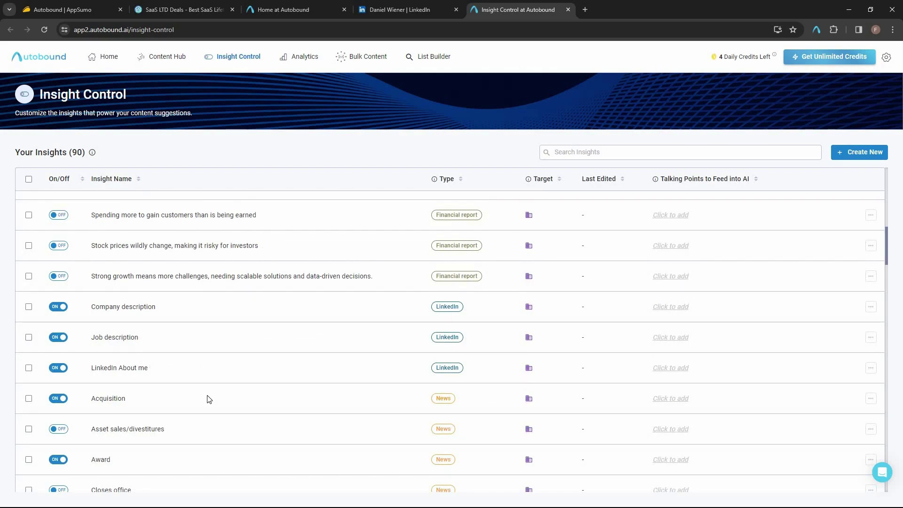
click(296, 58)
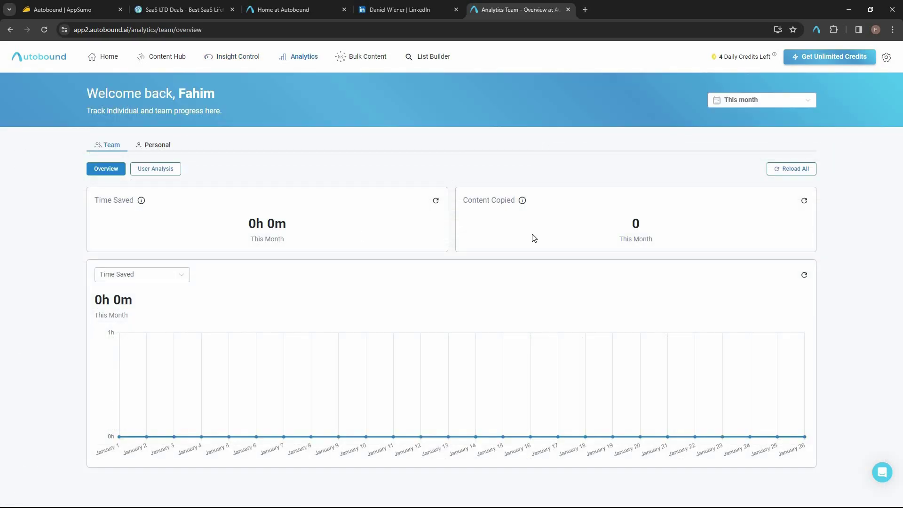
- Start a bulk content generation with Openers as the content type and continue to defining the audience
click(370, 61)
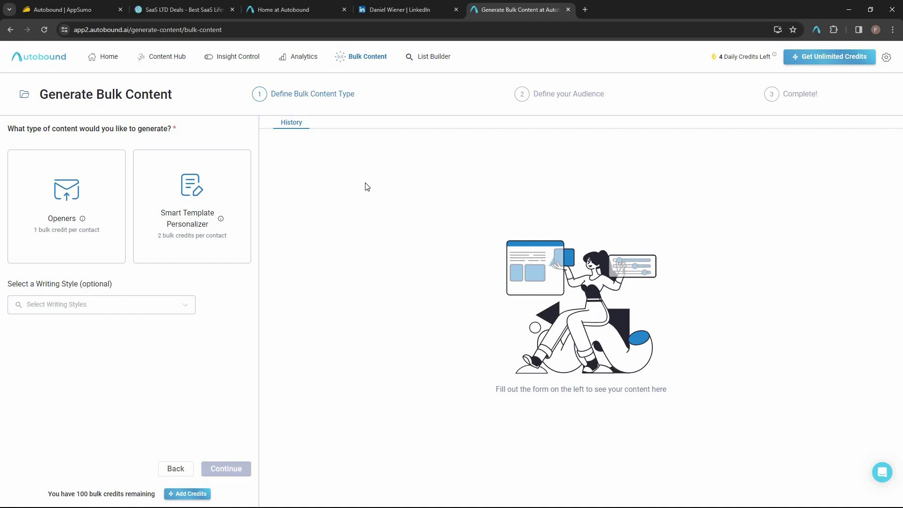
click(75, 200)
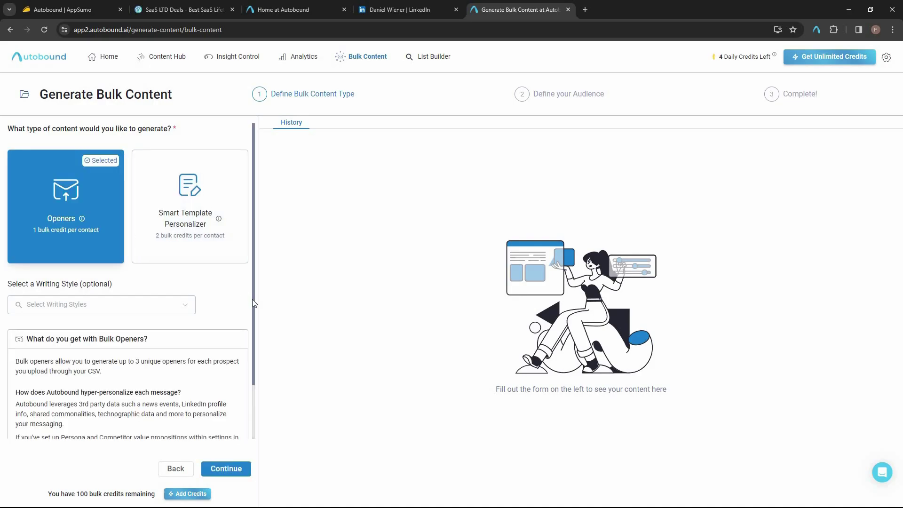
scroll(185, 267, down, 1)
click(151, 300)
click(226, 469)
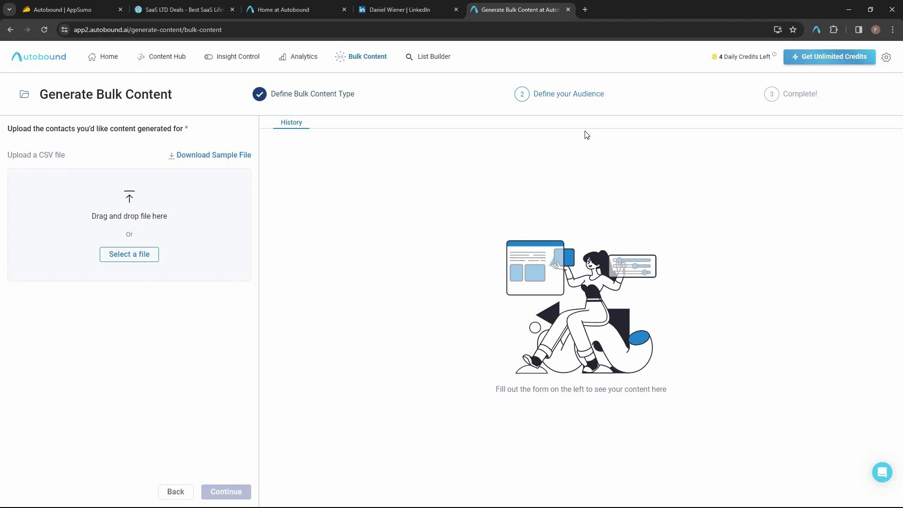
- Filter the List Builder to include contacts with the job title marketing and look through the matching prospects
click(433, 56)
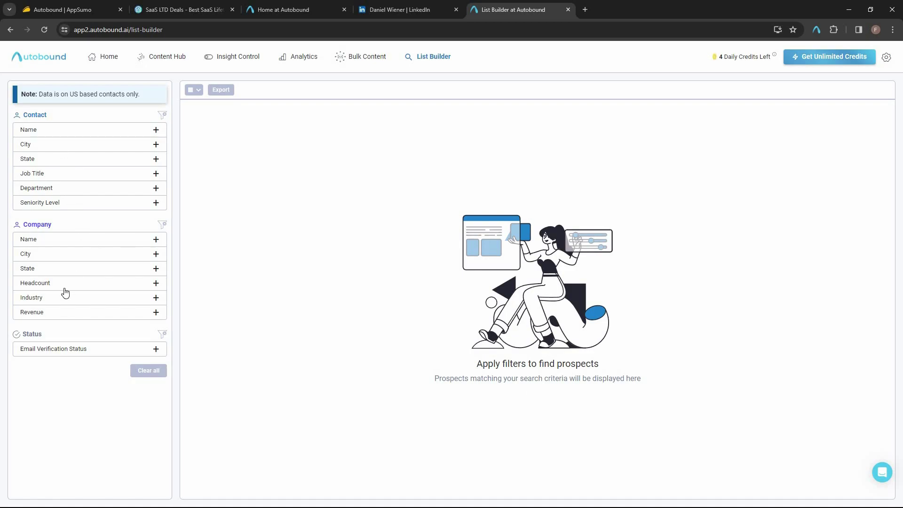
click(55, 177)
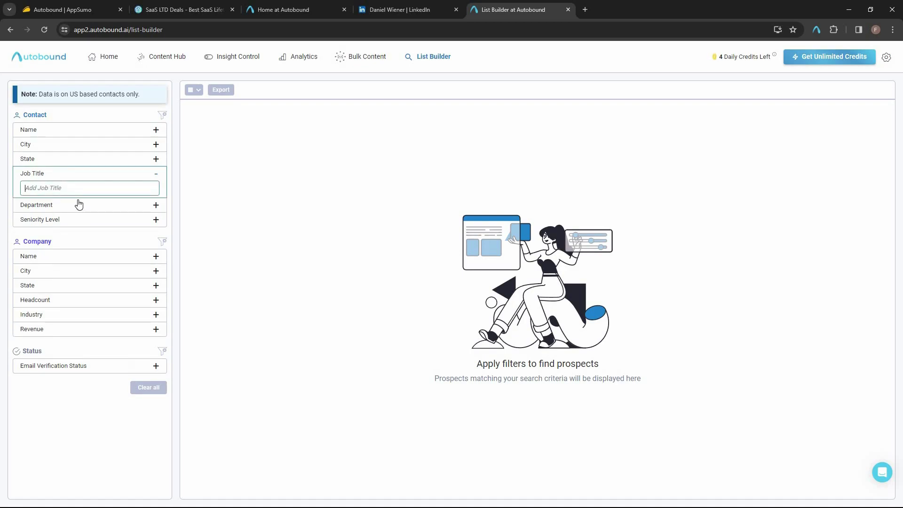
text(marketing)
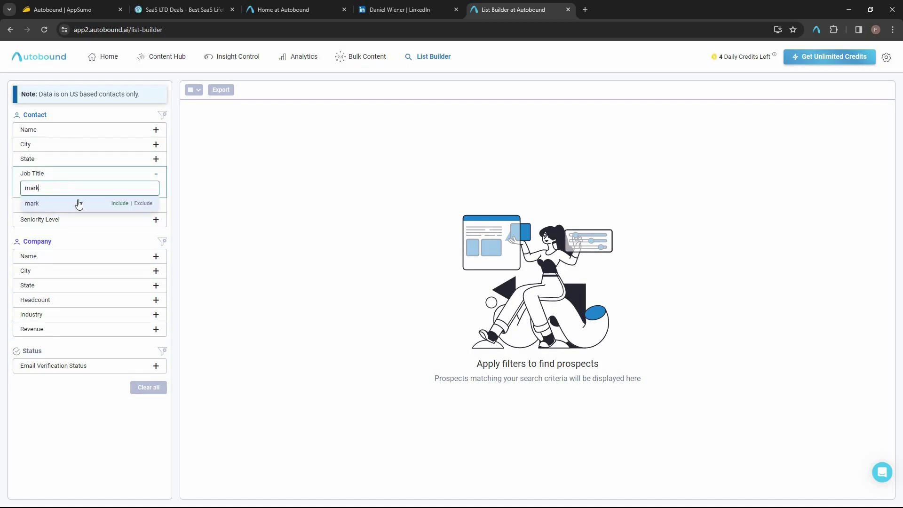
click(79, 204)
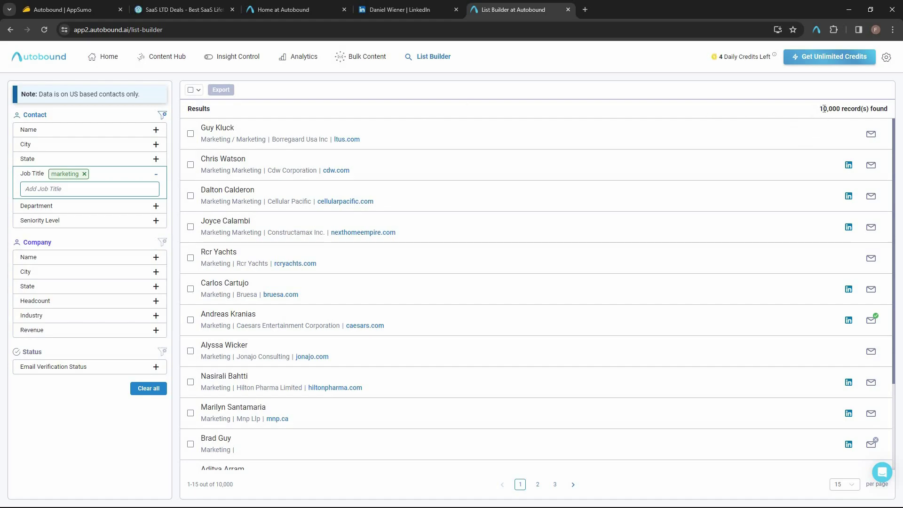
drag(860, 108, 795, 119)
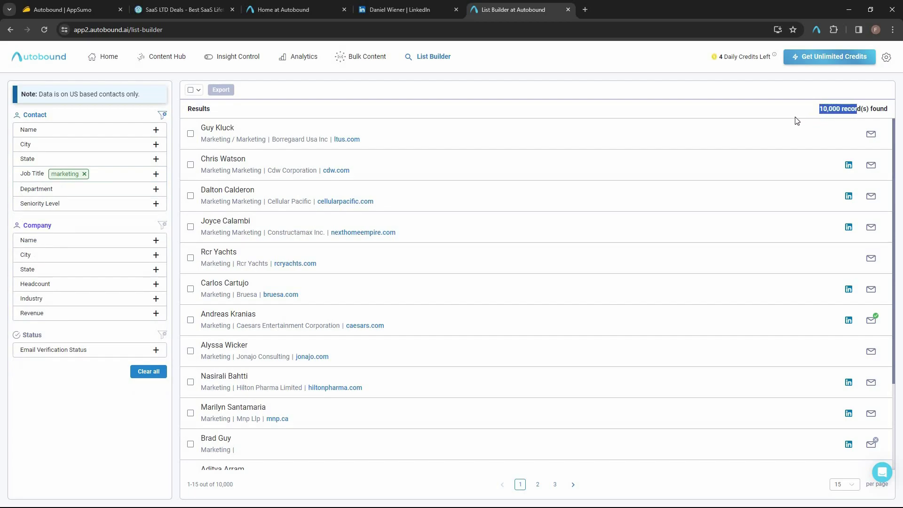
click(459, 195)
scroll(474, 177, down, 2)
scroll(475, 182, down, 3)
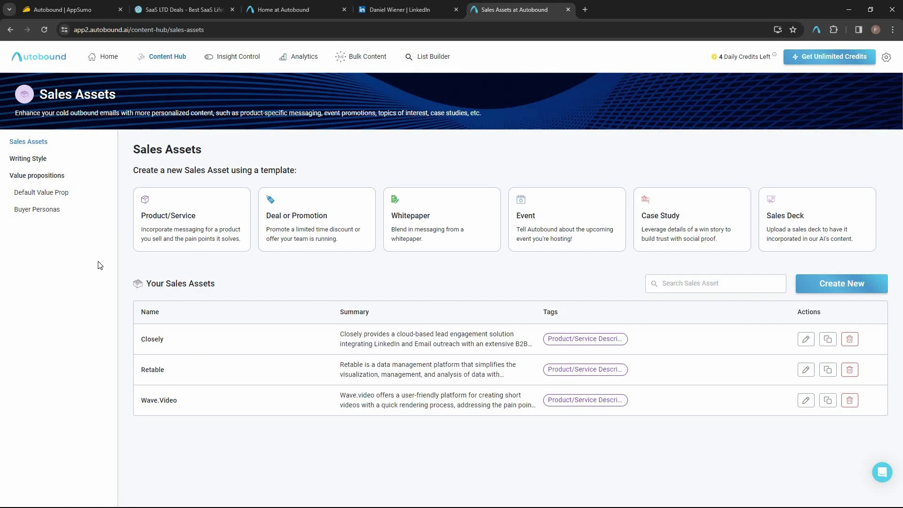
- Look through the writing styles and the team's default value proposition in the Content Hub
click(30, 159)
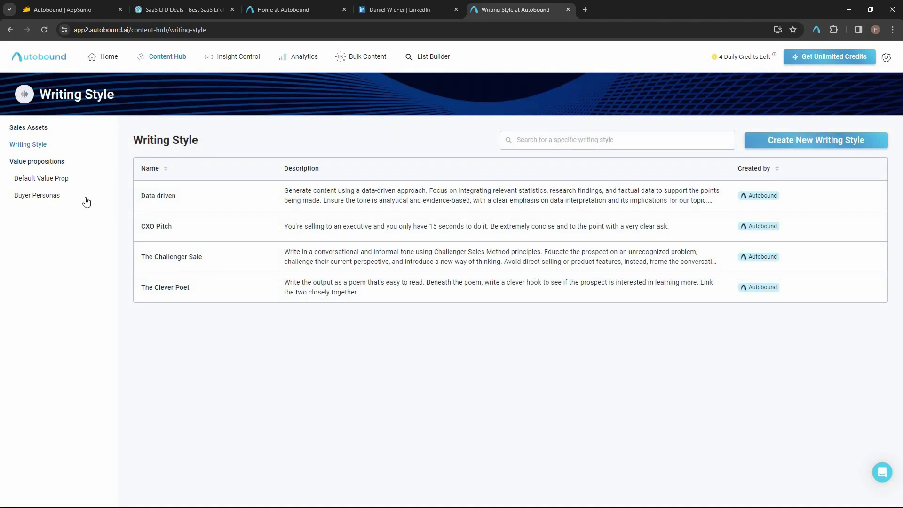
click(27, 162)
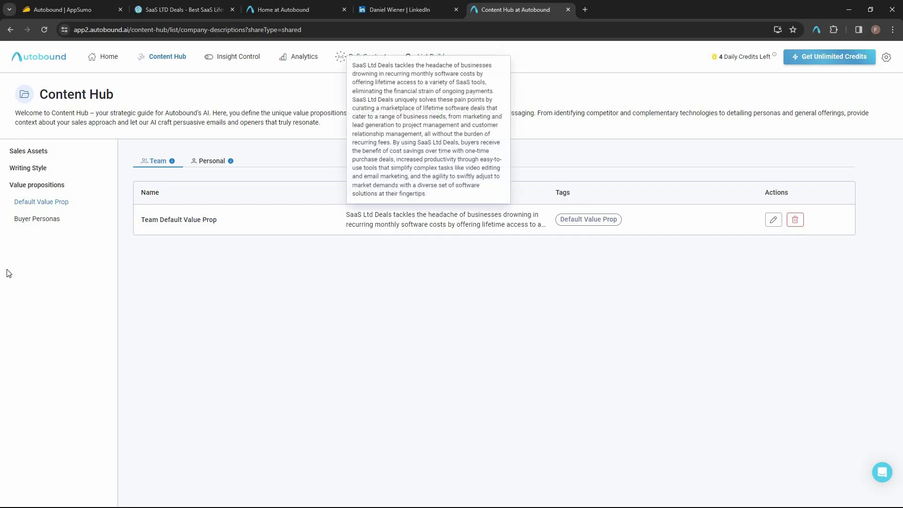
key(Return)
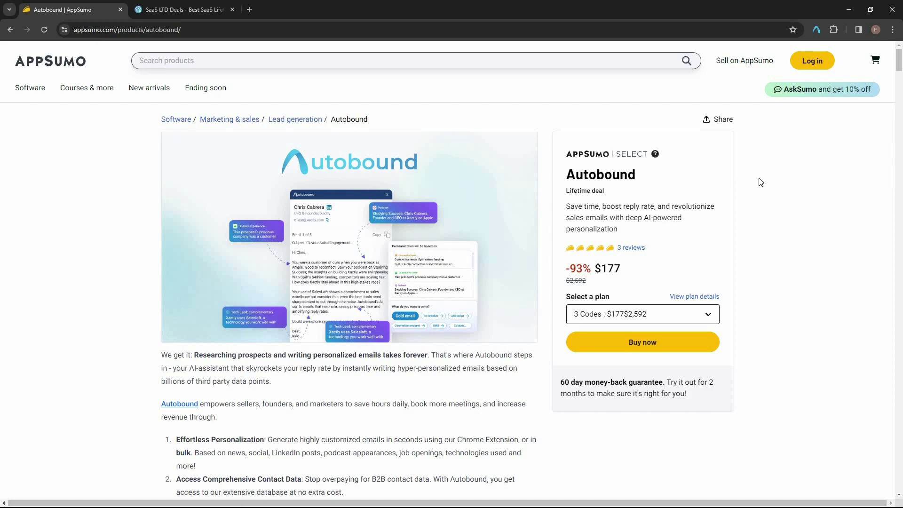
- Switch to Autobound's AppSumo deal page and examine the included features and the plan prices
middle_click(773, 197)
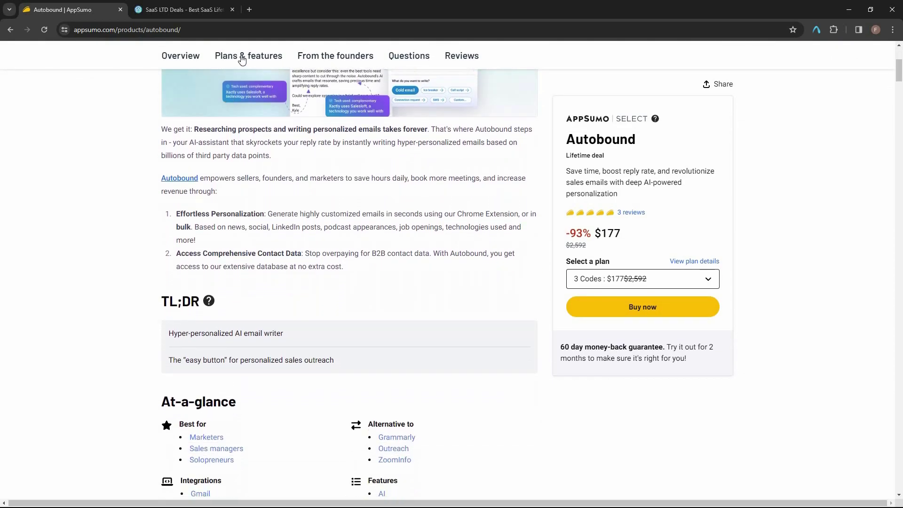
middle_click(354, 363)
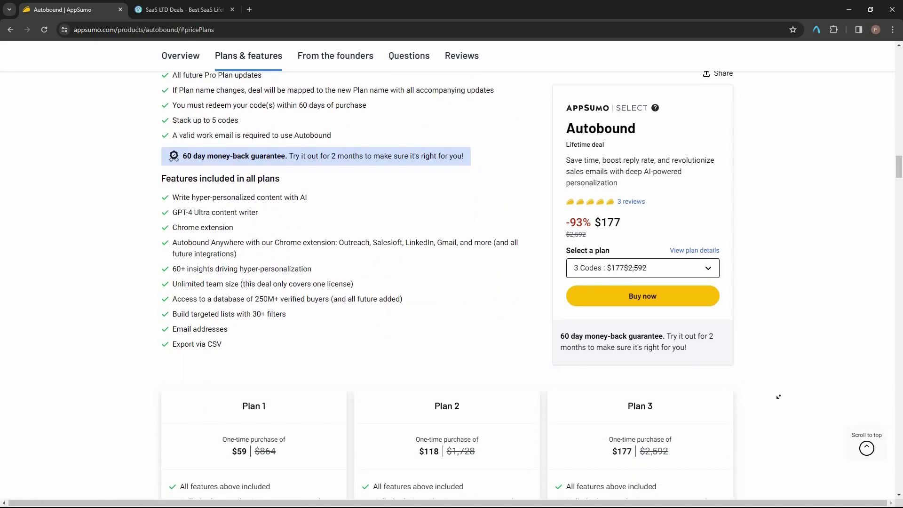
scroll(783, 391, down, 3)
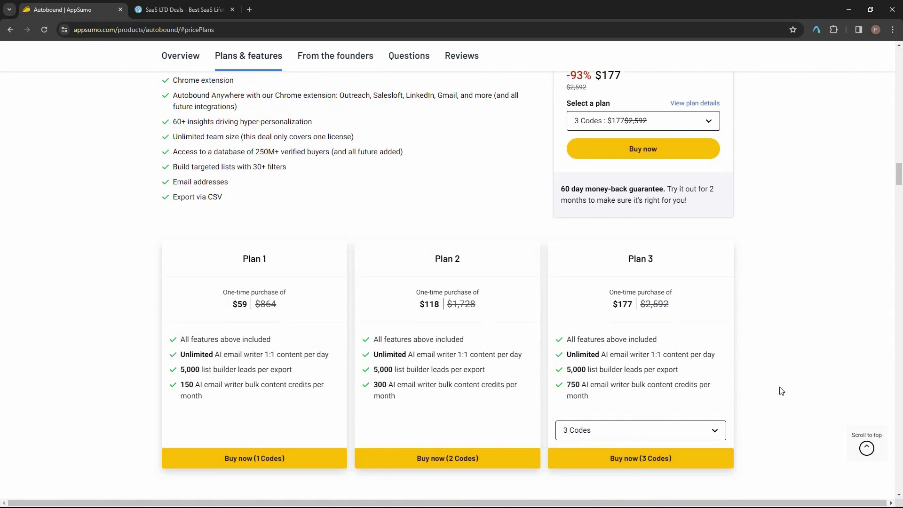
- Change the third plan card to 4 codes and on to 5 codes to compare the higher plans
click(586, 434)
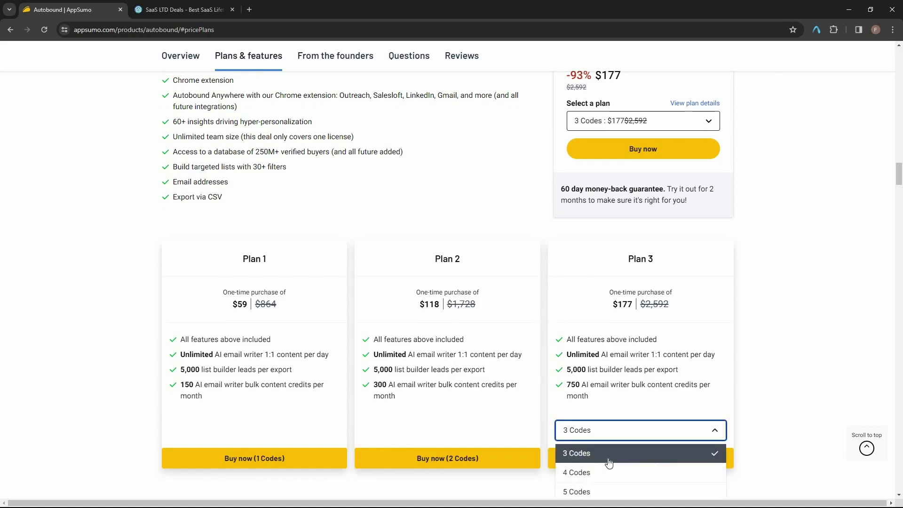
click(583, 472)
key(Down)
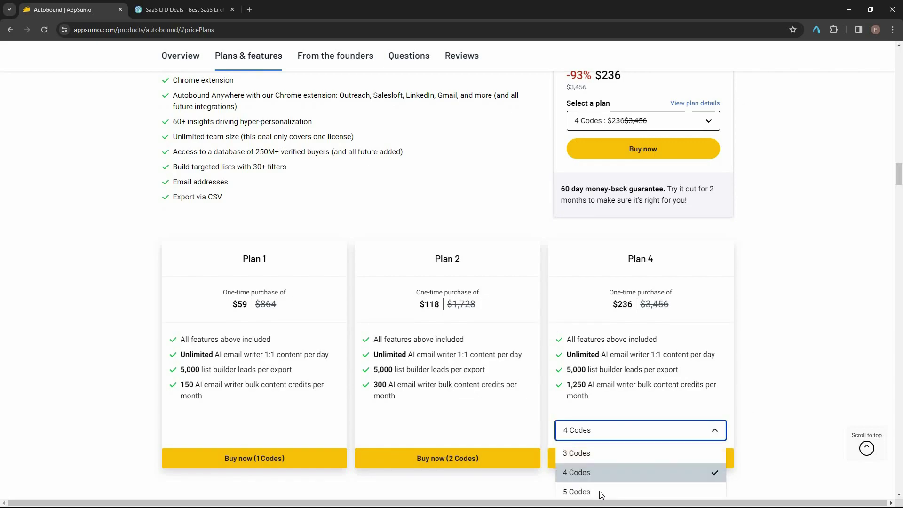
key(Return)
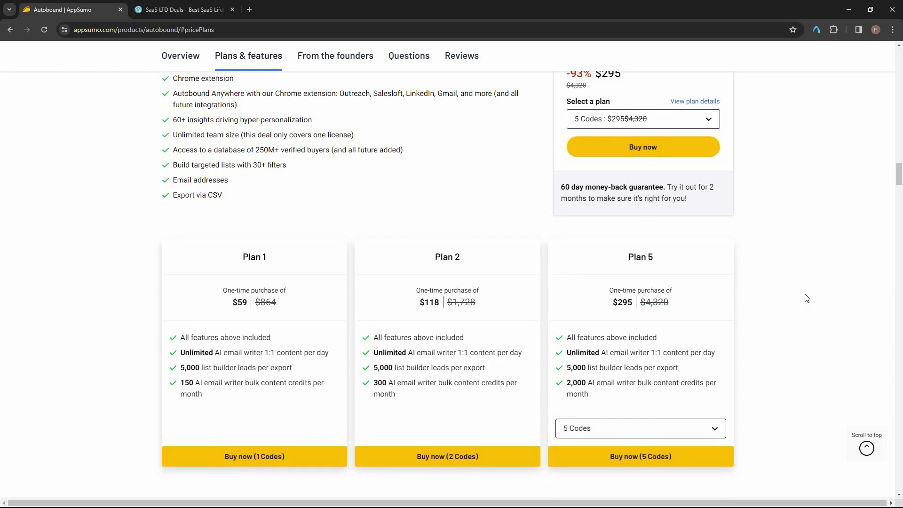